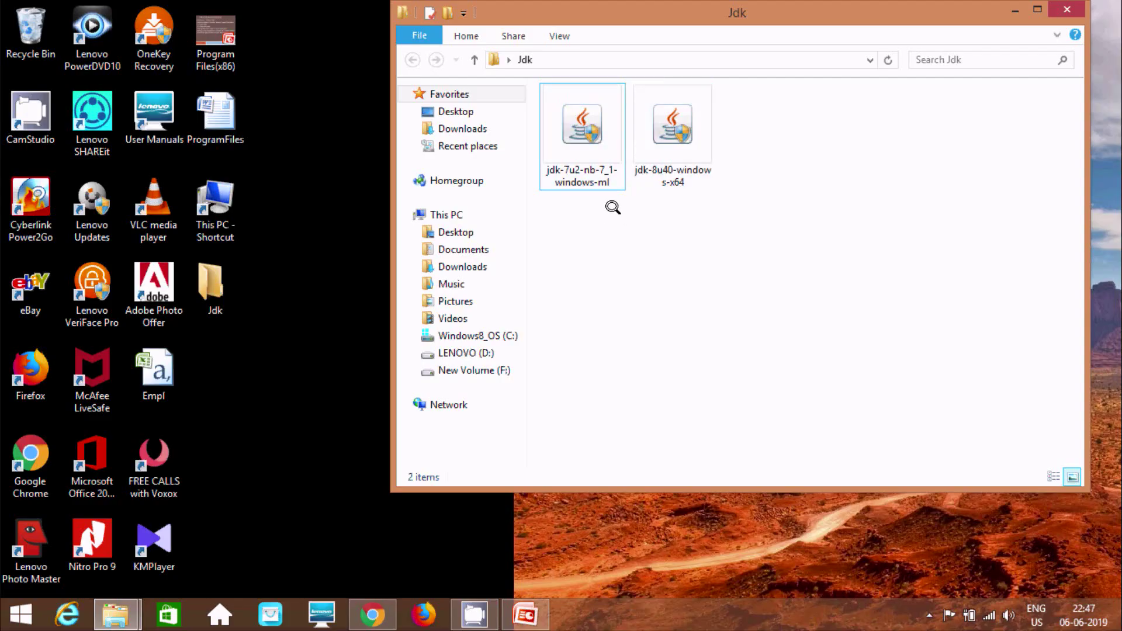
left_click(561, 157)
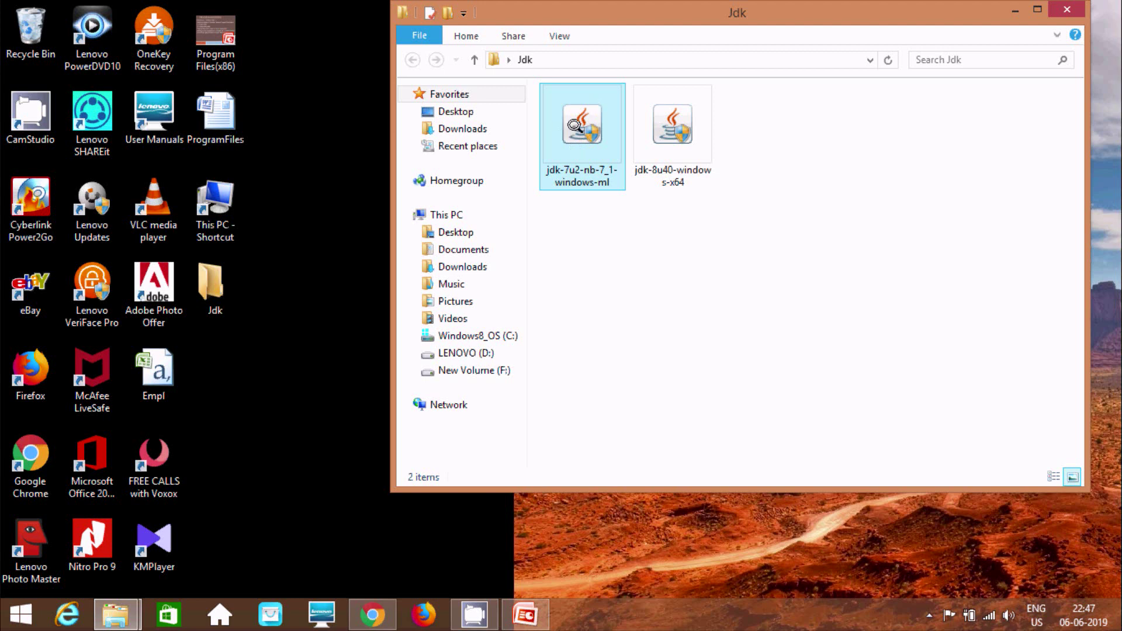
left_click(670, 172)
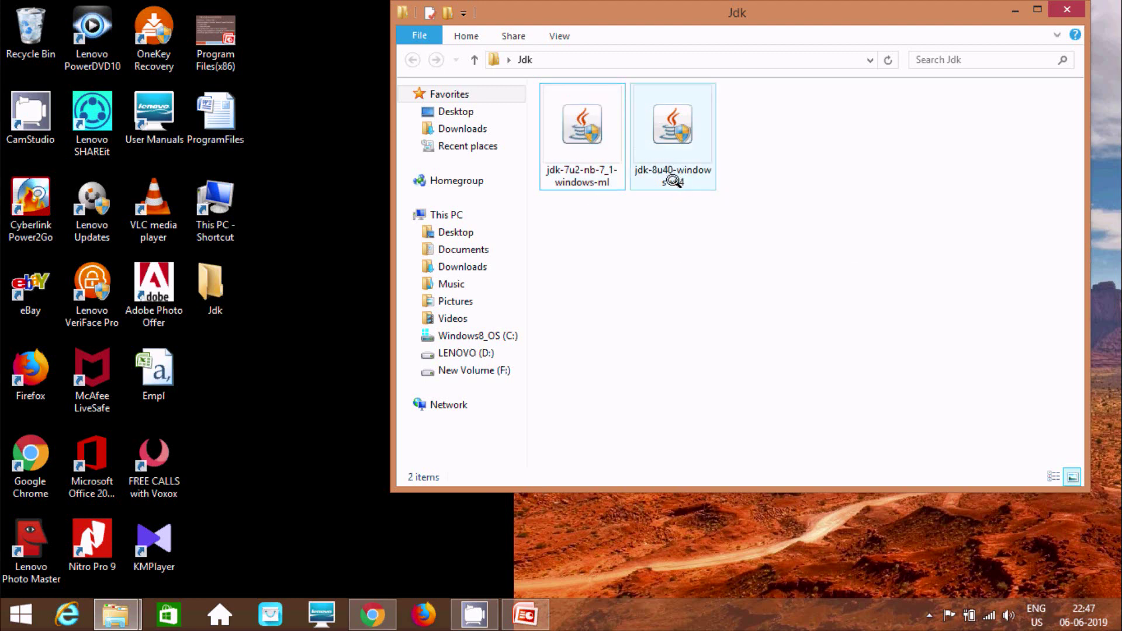
mouse_move(673, 136)
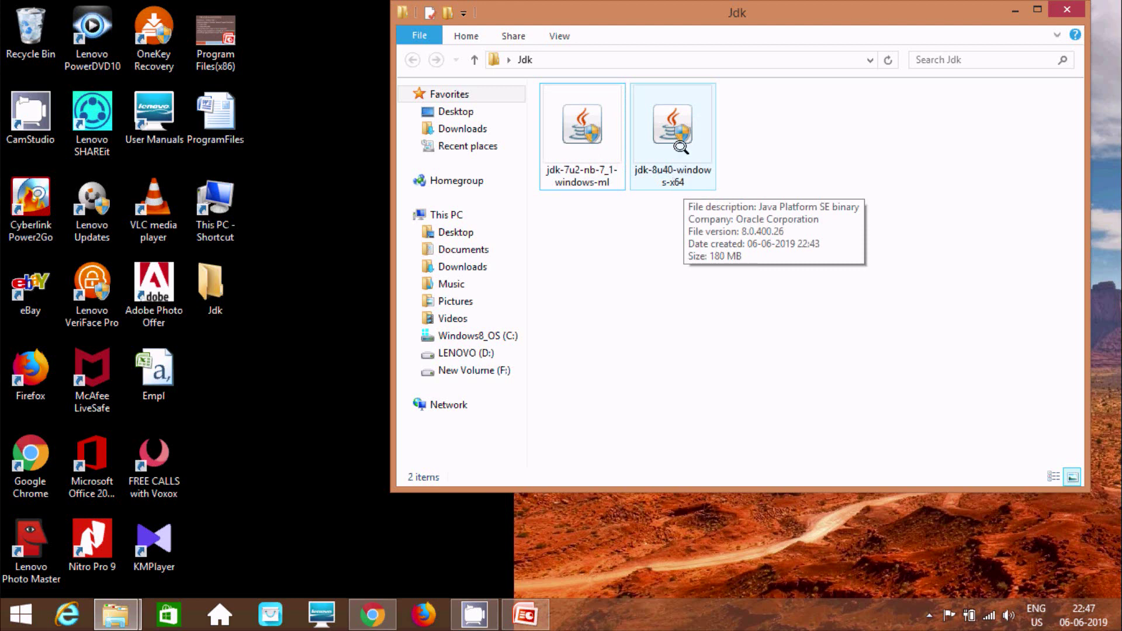
left_click(605, 140)
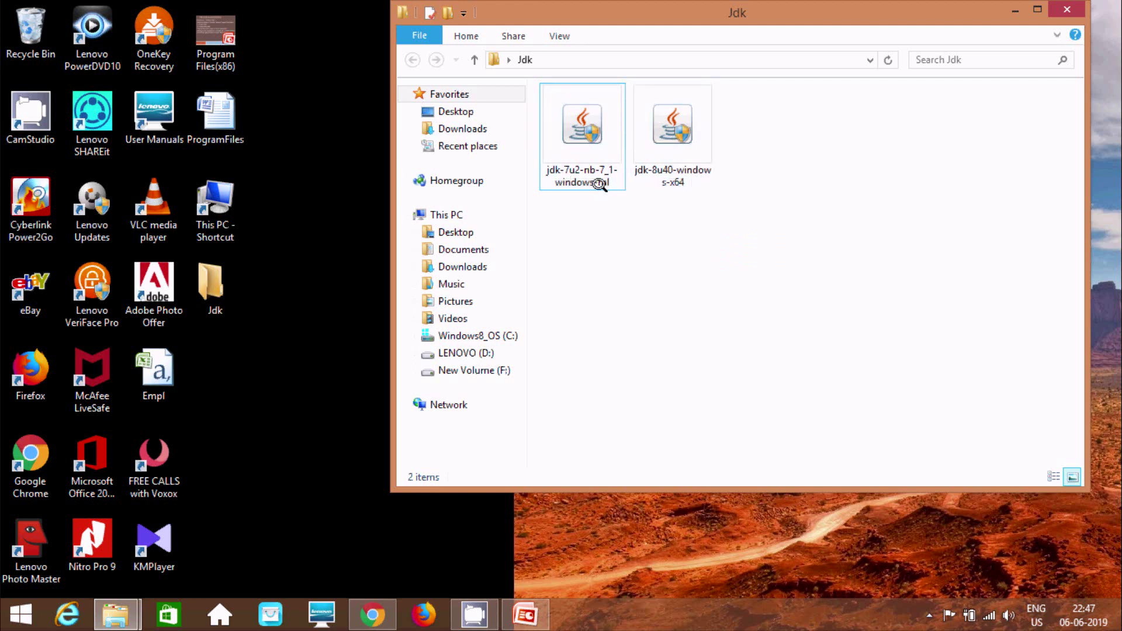
mouse_move(582, 127)
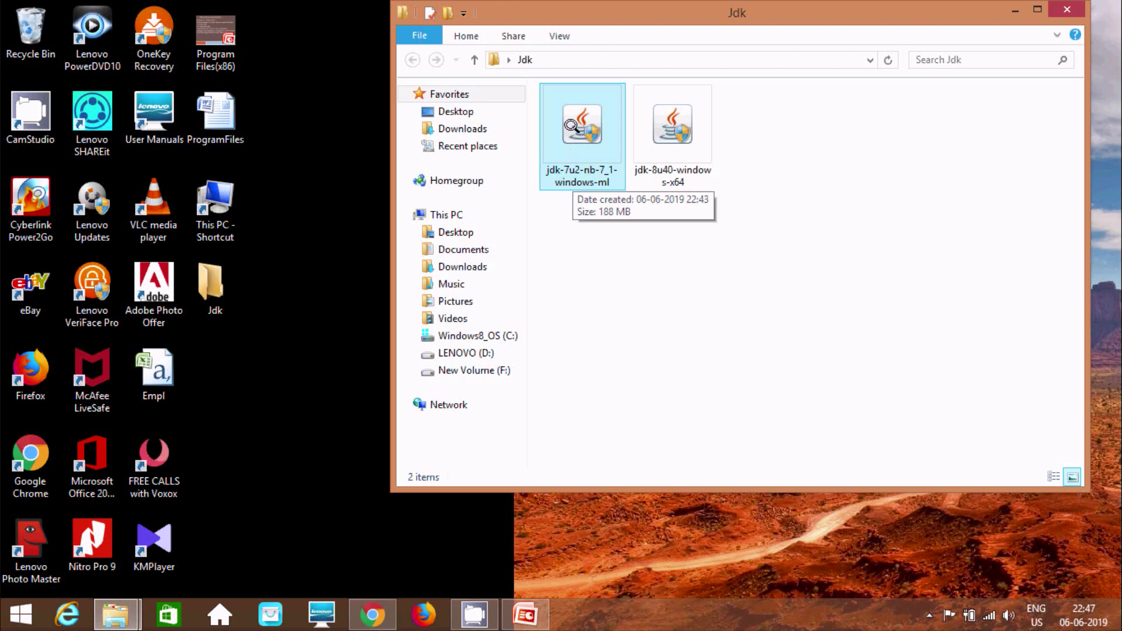
left_click(570, 127)
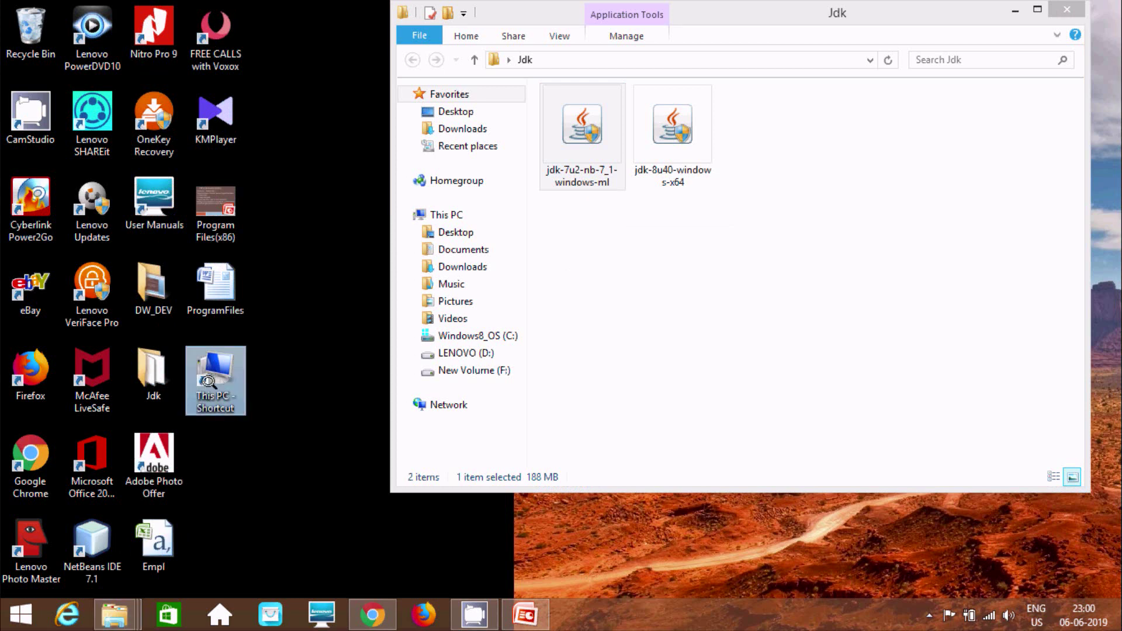
double_click(215, 375)
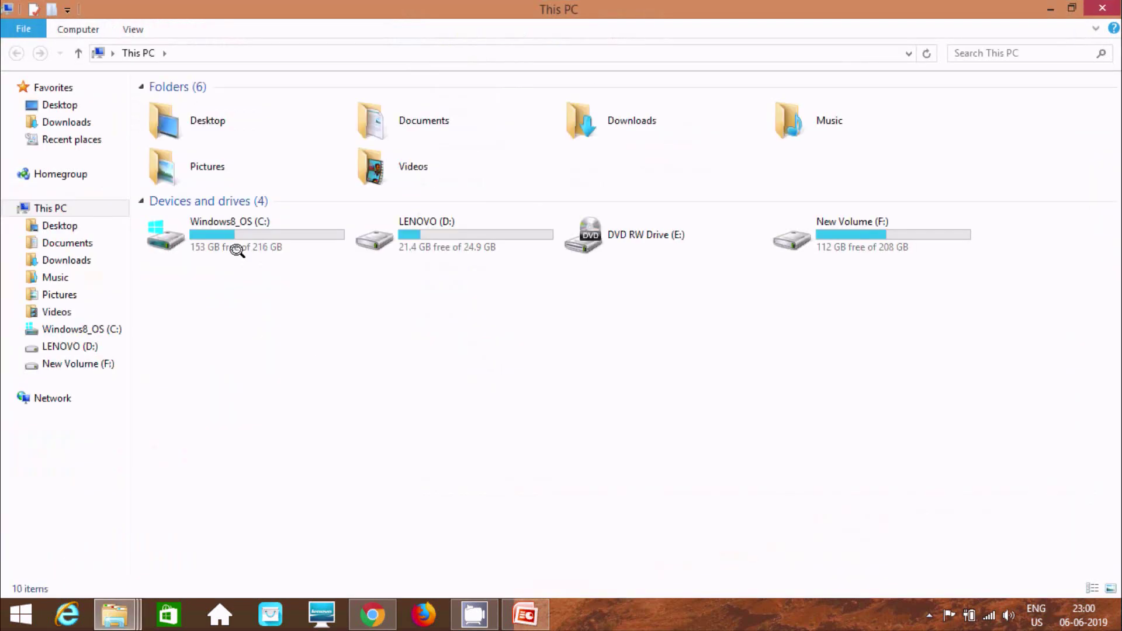
double_click(235, 243)
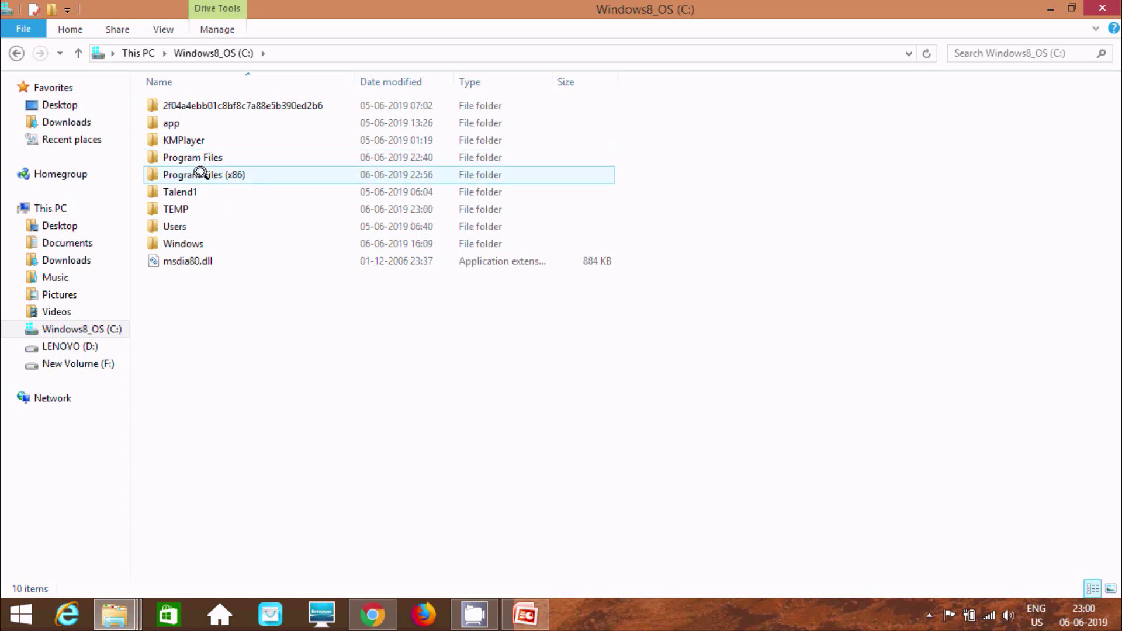
double_click(201, 175)
left_click(193, 329)
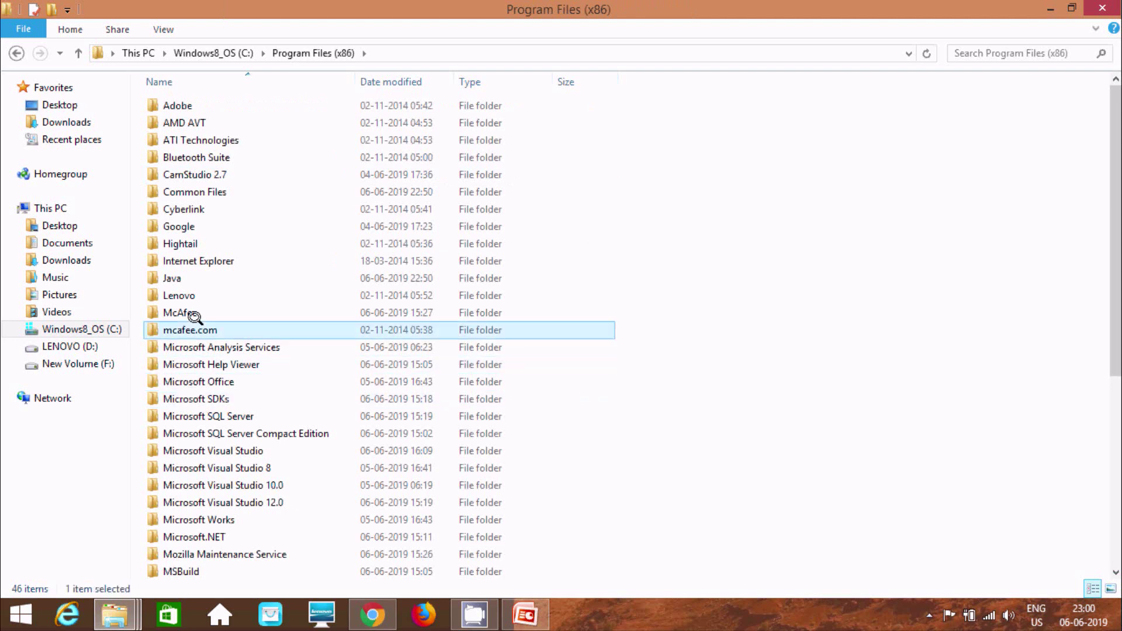
key("j")
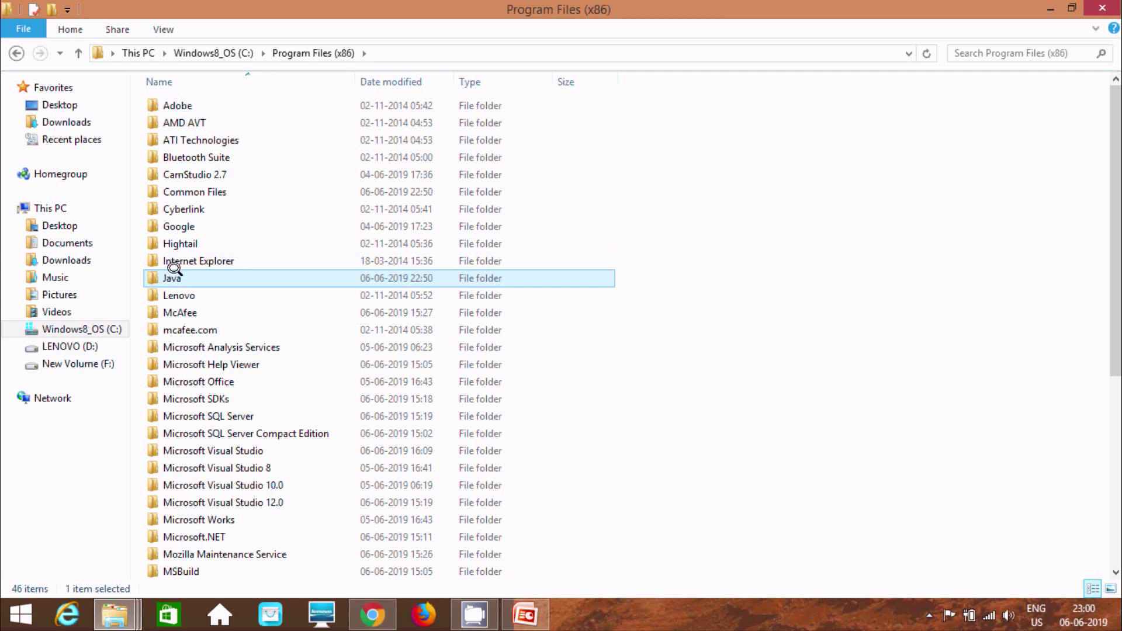
double_click(174, 273)
left_click(17, 51)
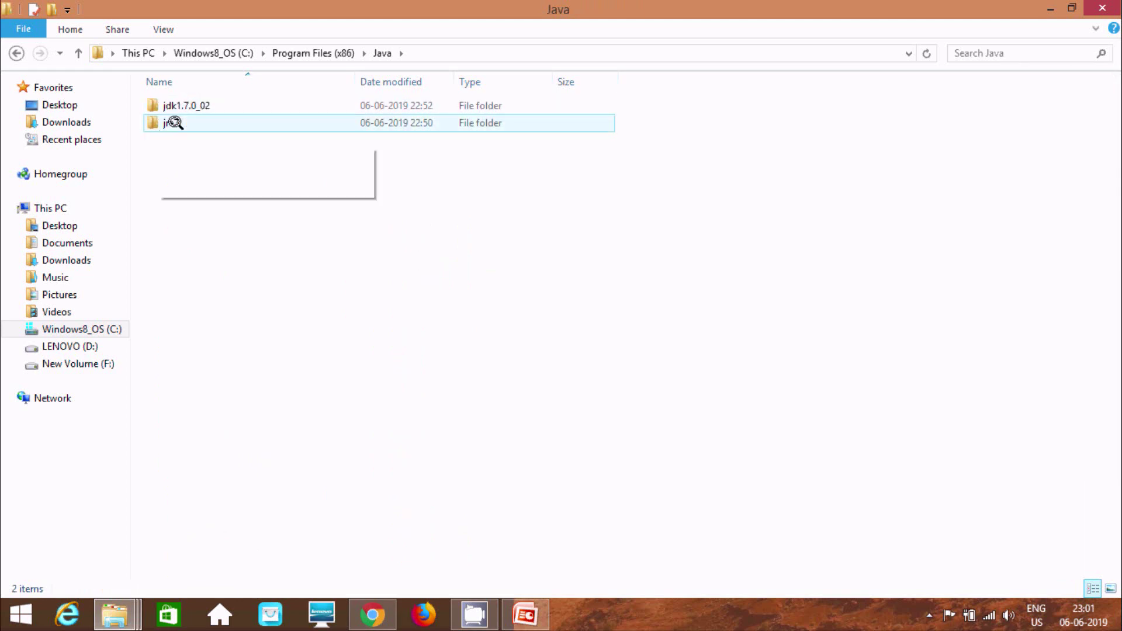
left_click(15, 52)
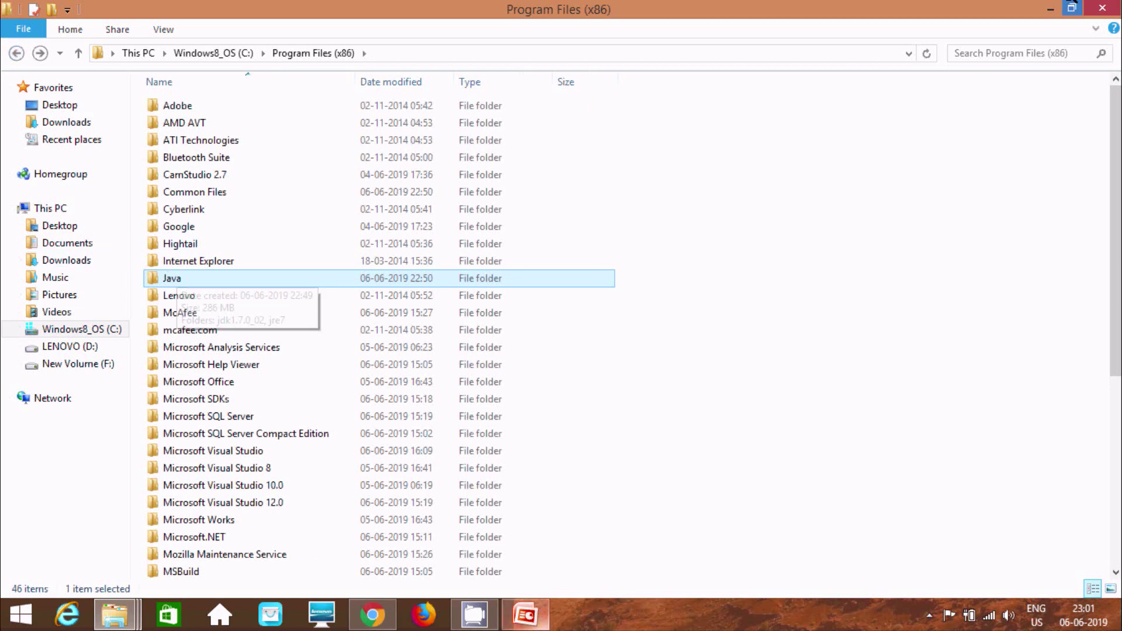
left_click(1050, 9)
left_click(579, 107)
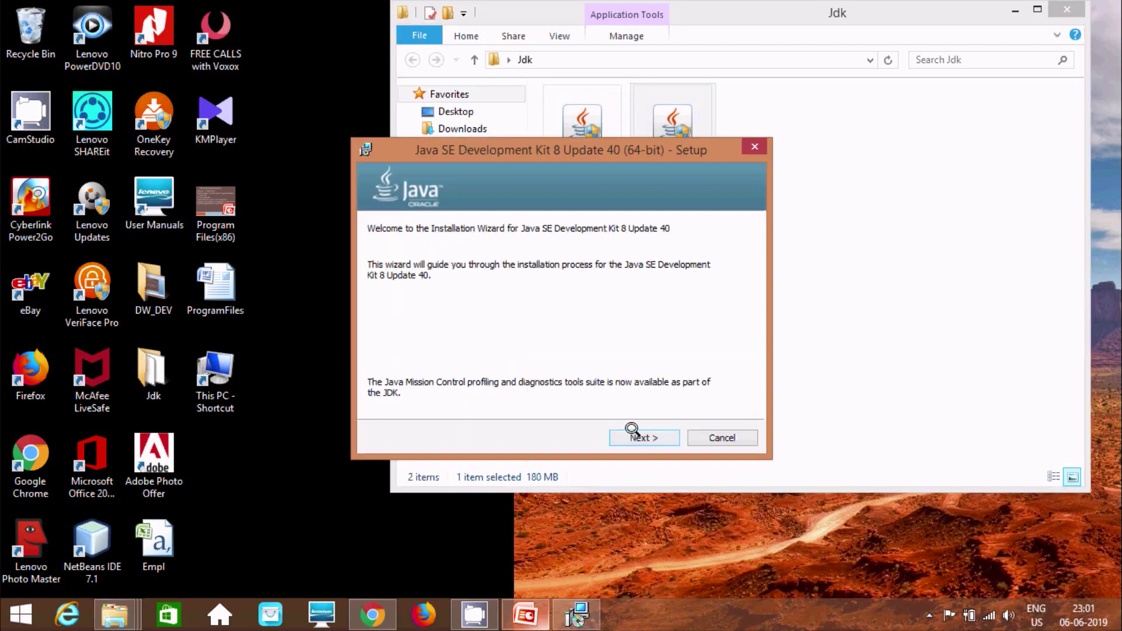
Install JDK 8 Update 40 (64-bit) with the default features, then close the finished installer.
left_click(631, 432)
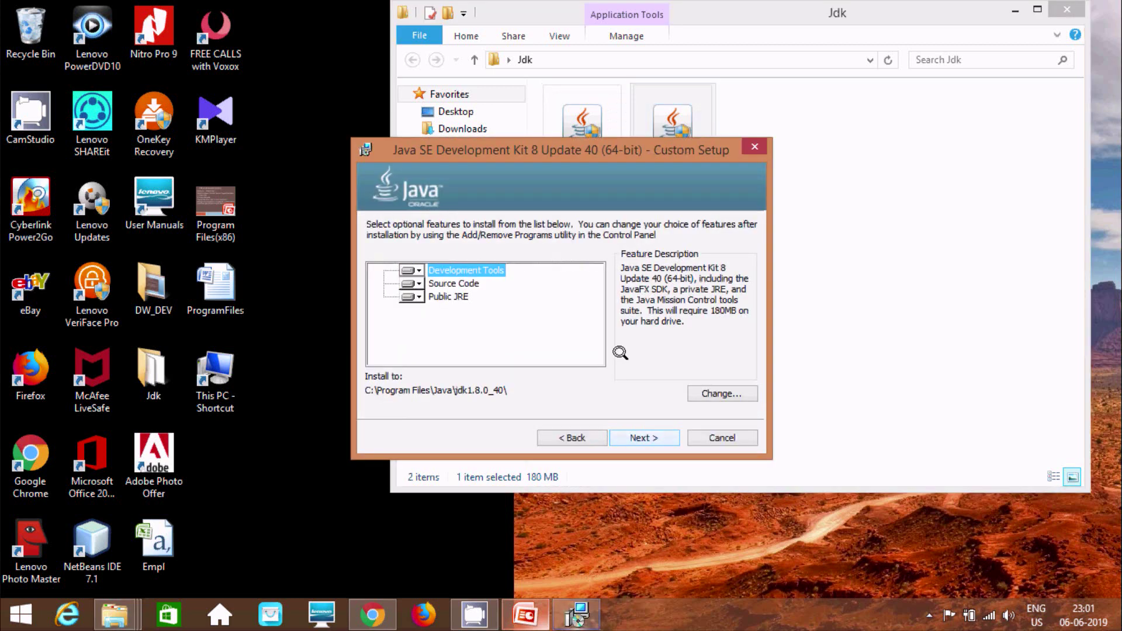
left_click(637, 436)
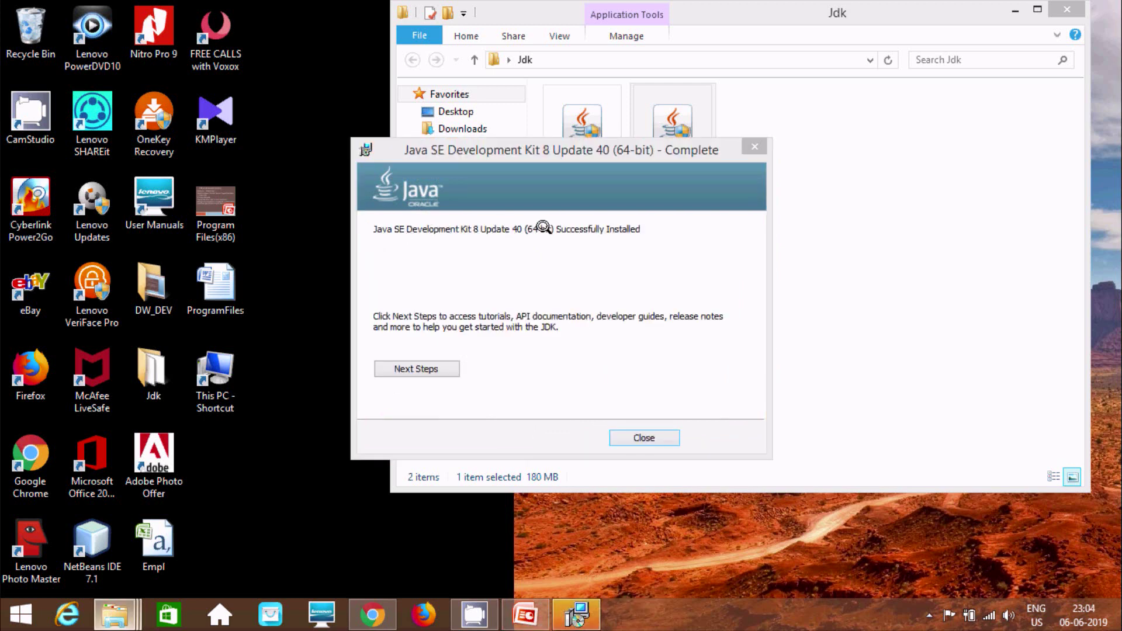
left_click(634, 436)
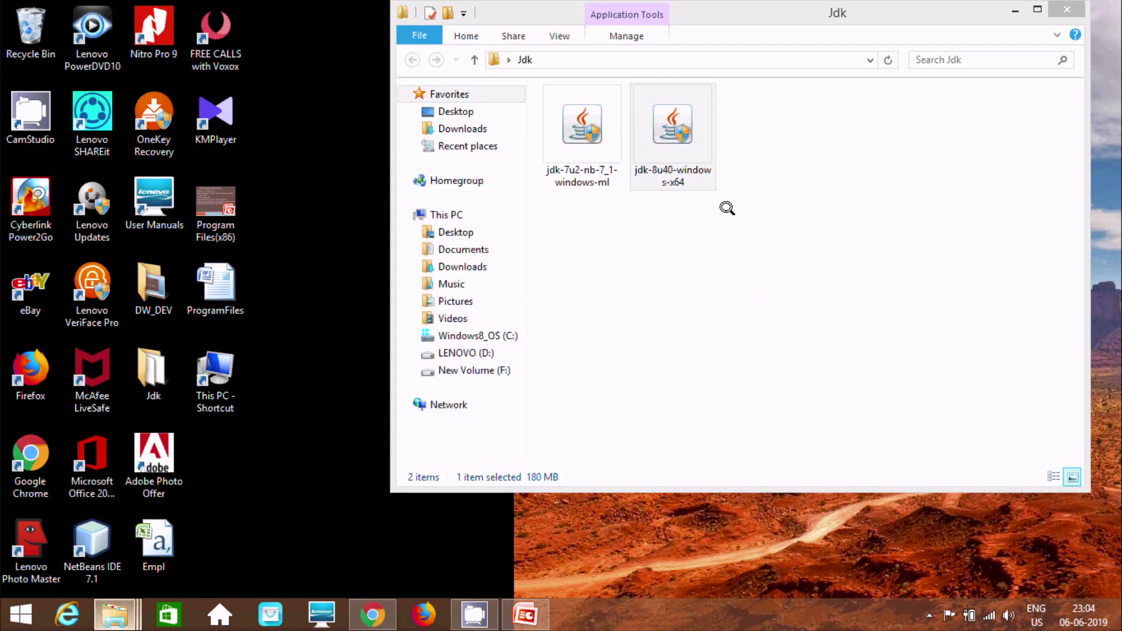
Close the Jdk window and open the 64-bit Program Files folder on Windows8_OS (C:).
left_click(1058, 7)
mouse_move(115, 614)
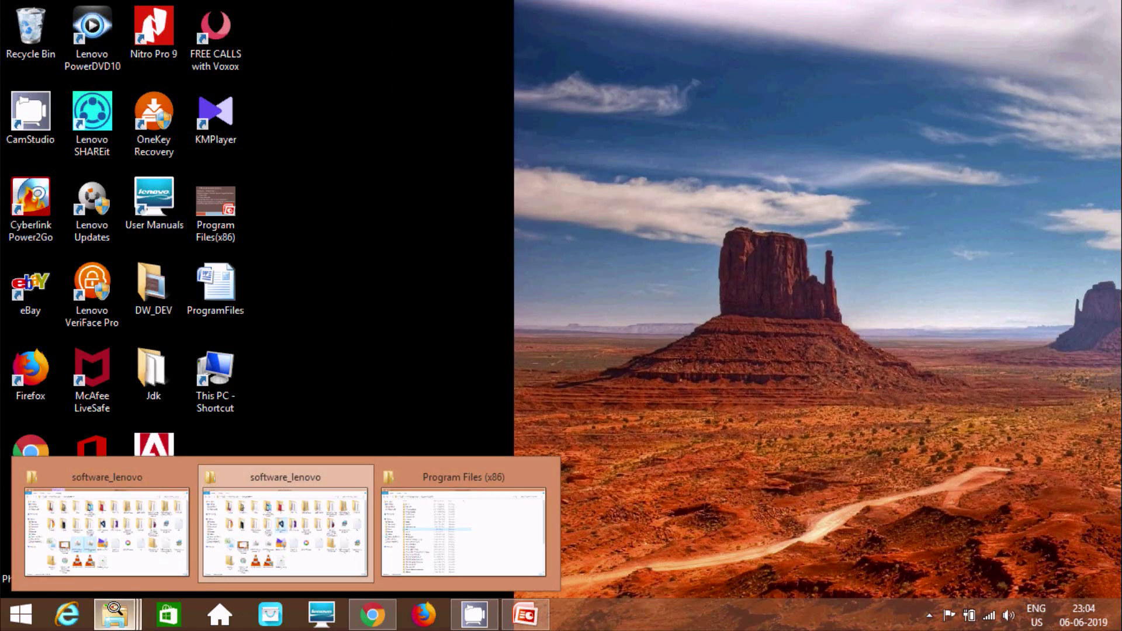
left_click(448, 531)
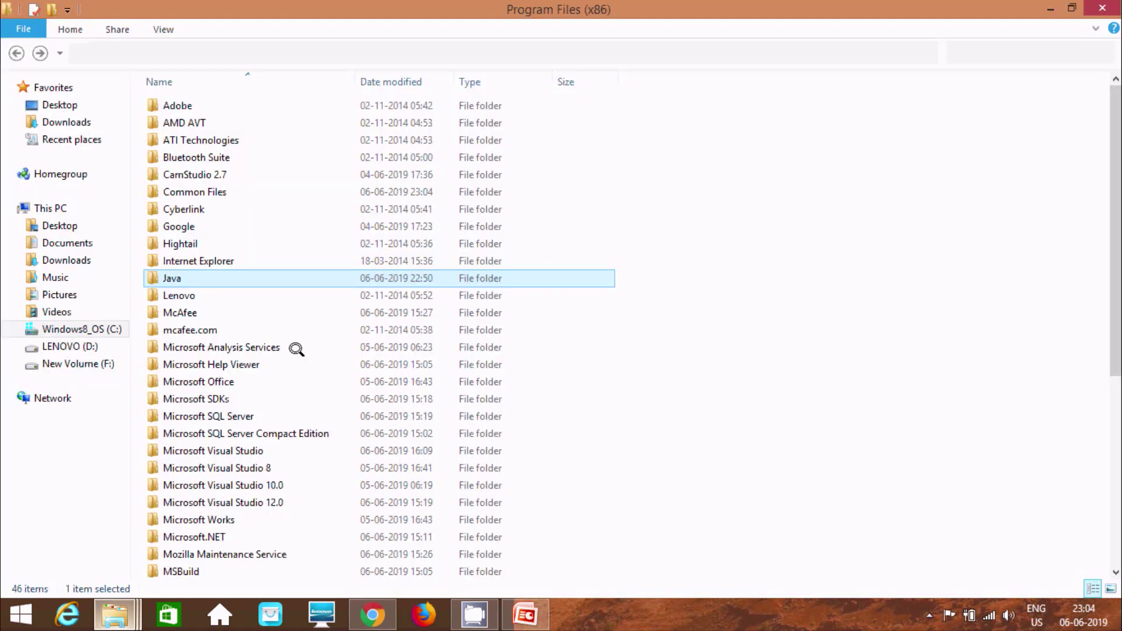
left_click(17, 50)
left_click(190, 155)
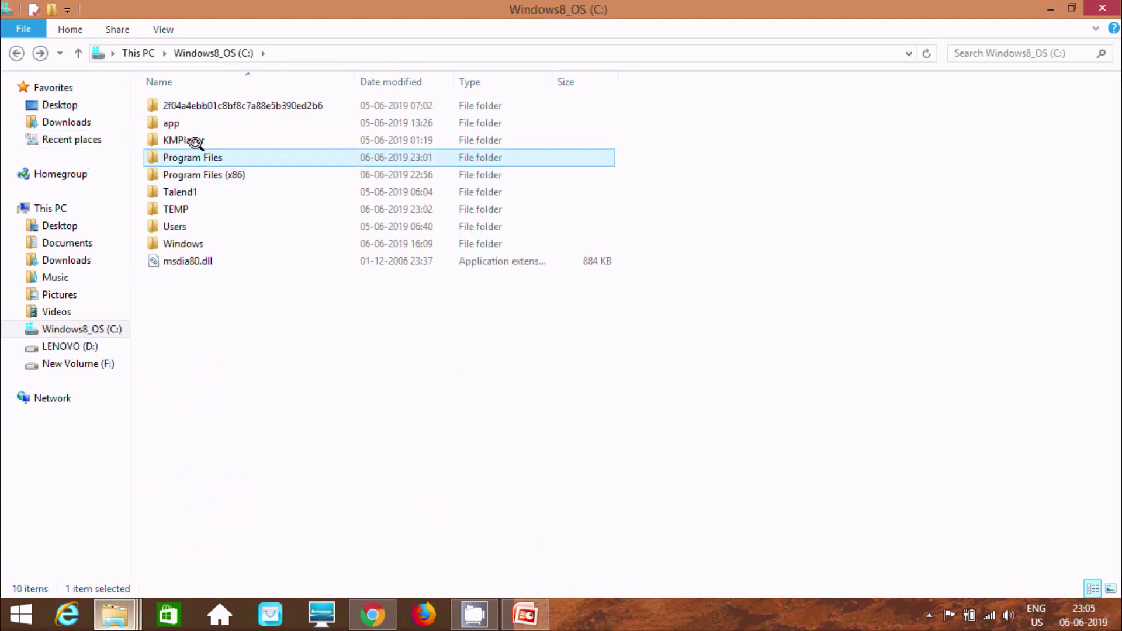
double_click(197, 157)
Open the Java folder and check the new jdk1.8.0_40 and jre1.8.0_40 folders.
left_click(214, 188)
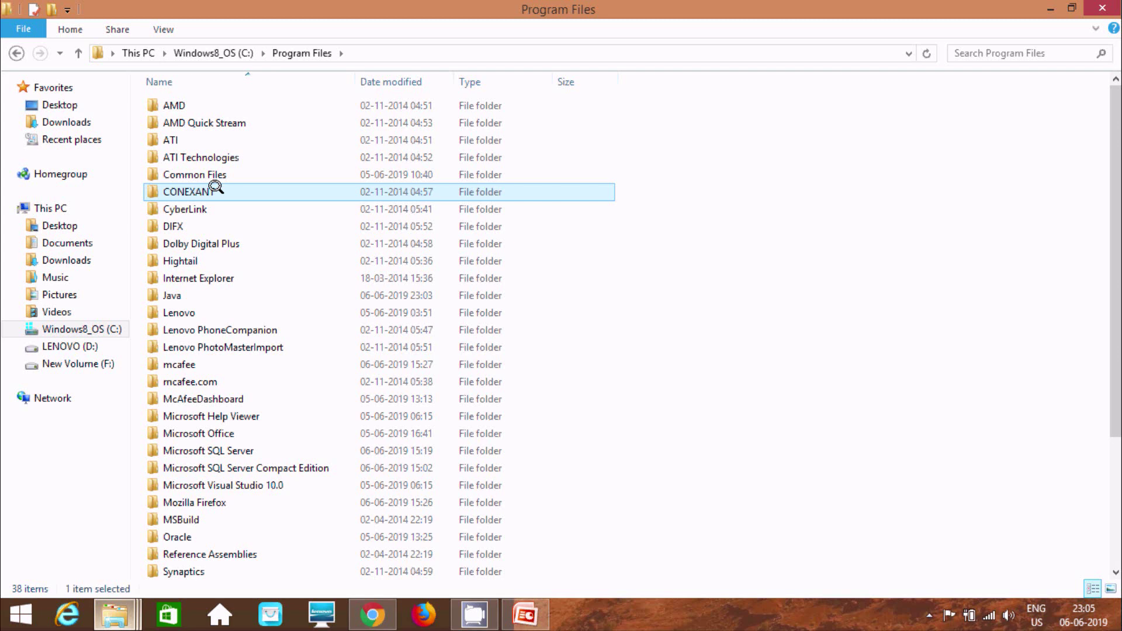
key("j")
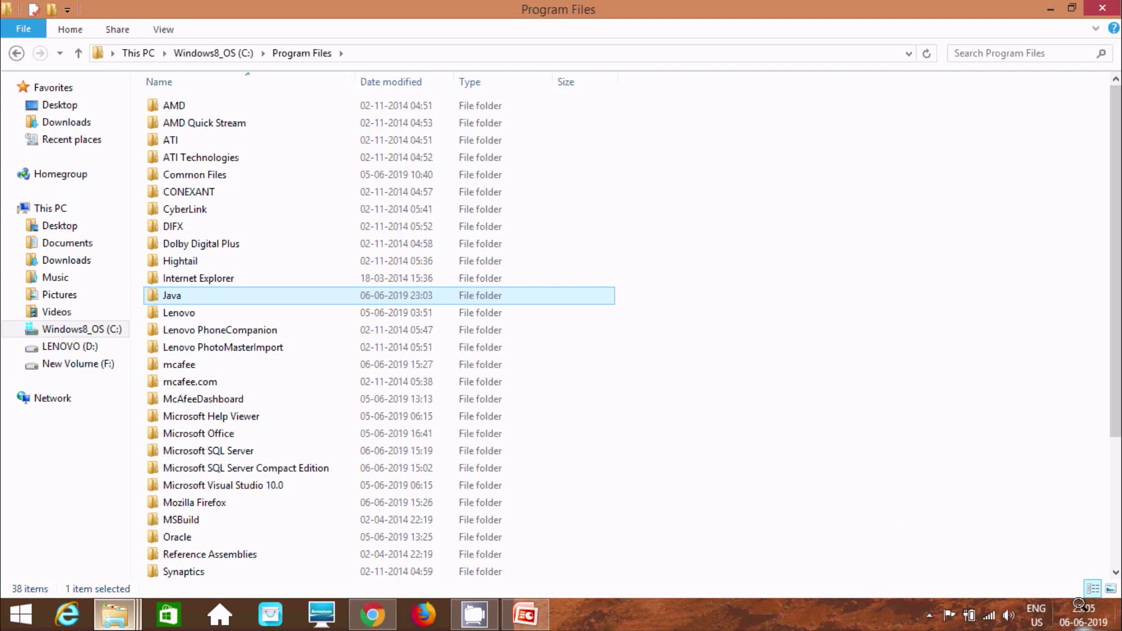
double_click(172, 290)
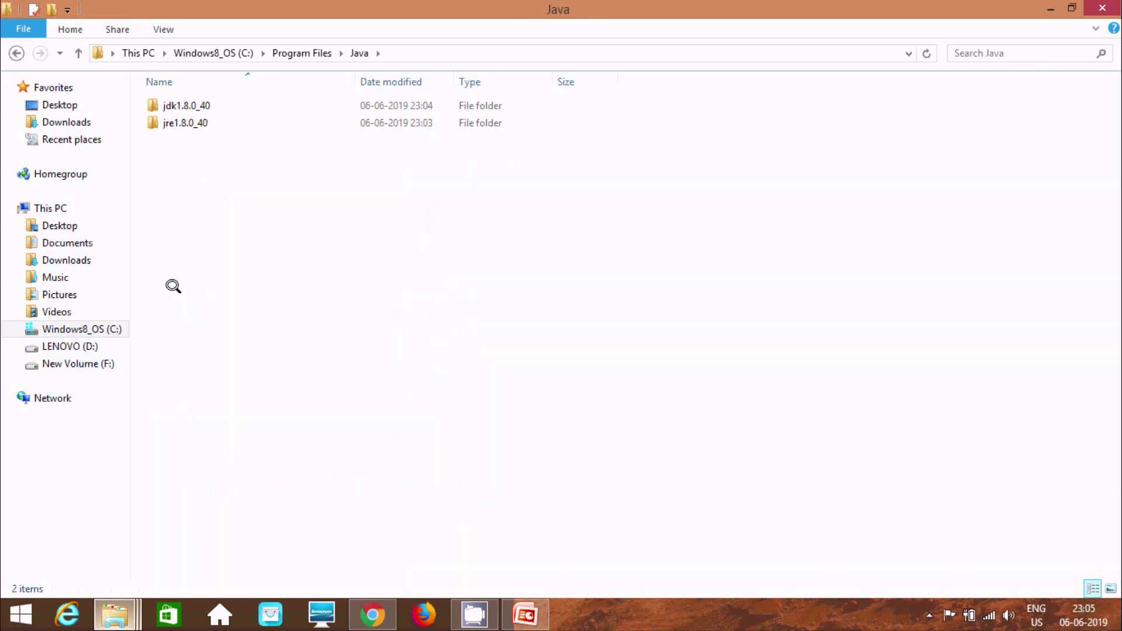
left_click(167, 105)
left_click(174, 125)
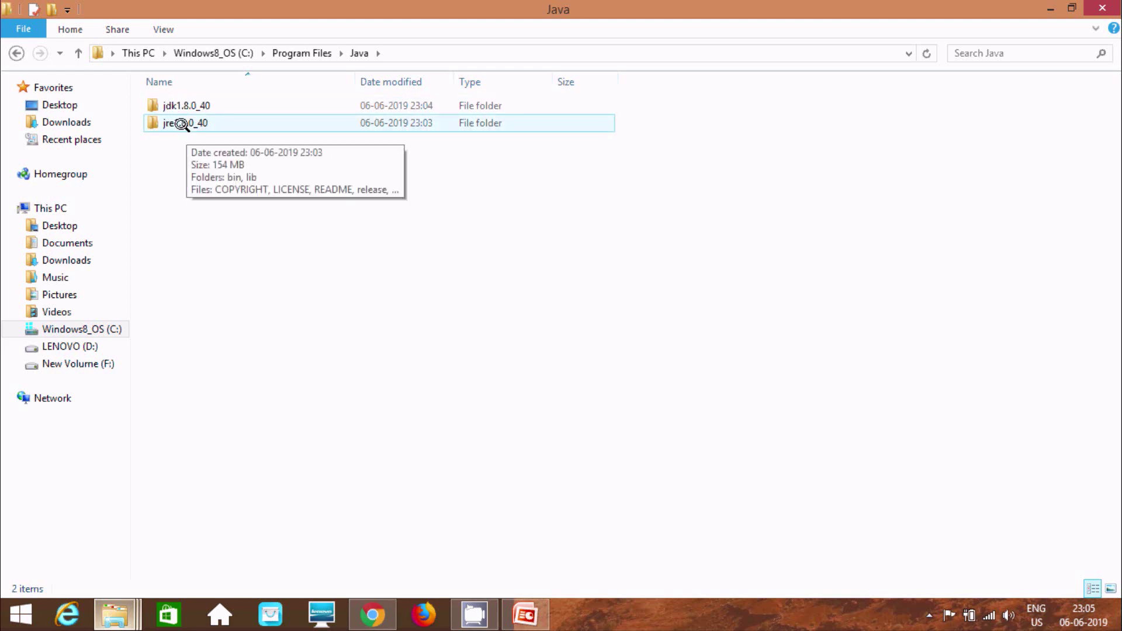
left_click(536, 229)
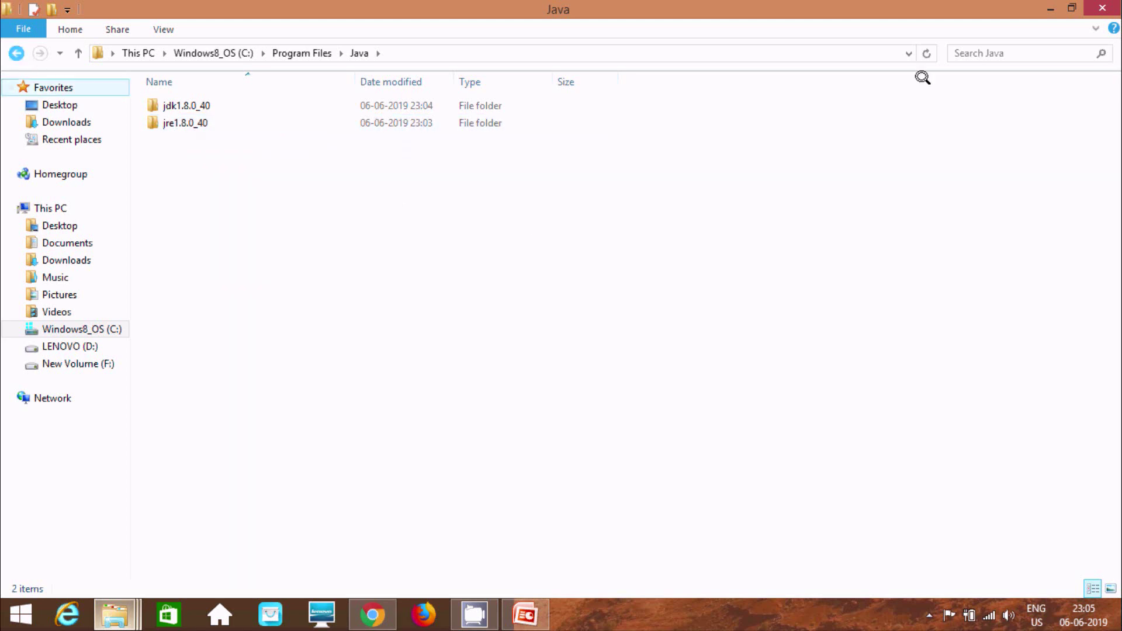
Hide the Java window, open the desktop Jdk folder and select the jdk-7u2-nb-7_1 installer.
left_click(1042, 7)
mouse_move(114, 614)
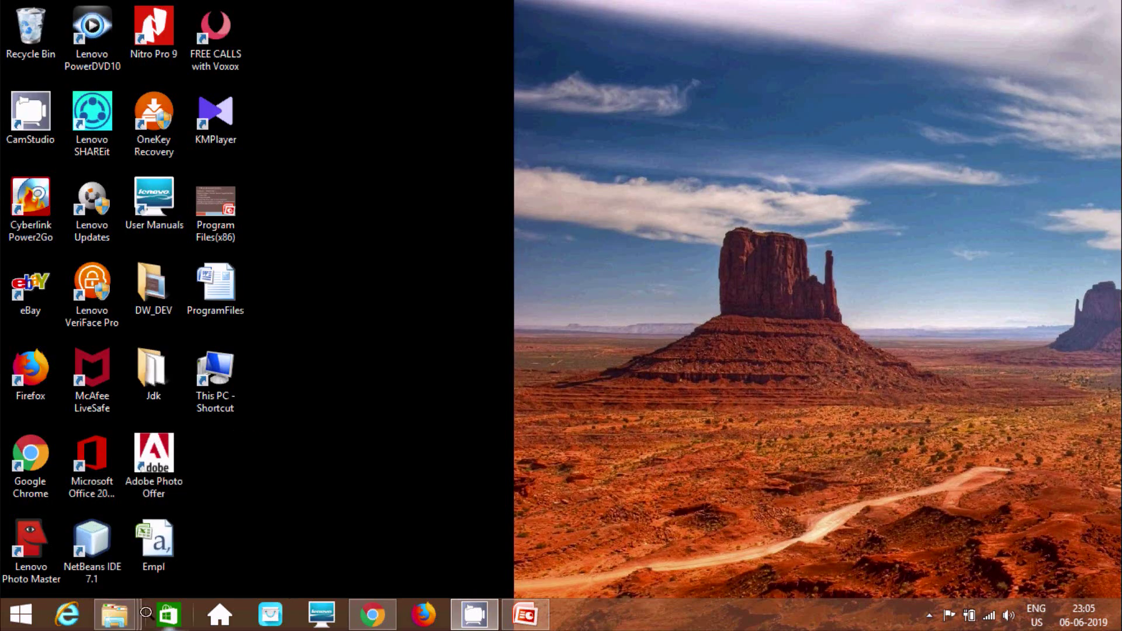
left_click(525, 502)
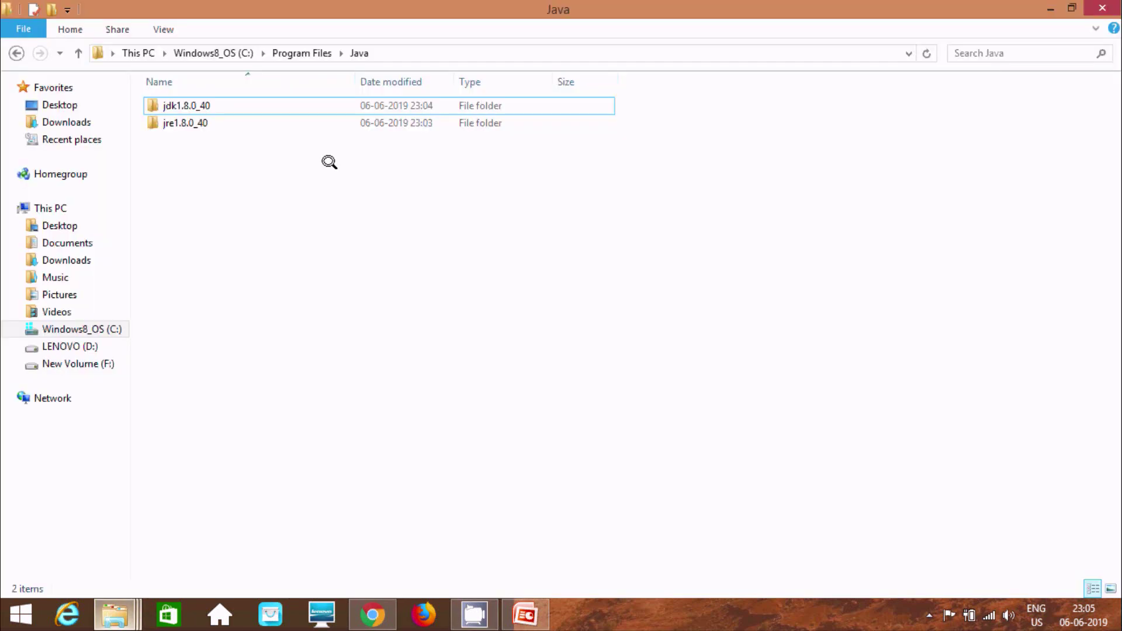
left_click(1050, 9)
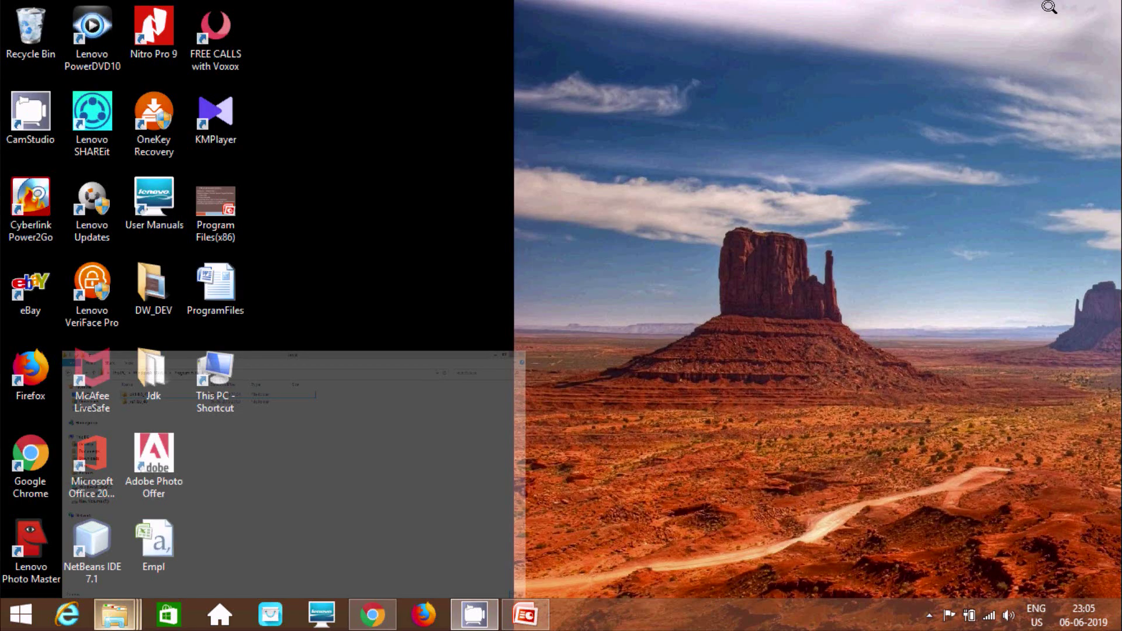
double_click(147, 374)
left_click(585, 147)
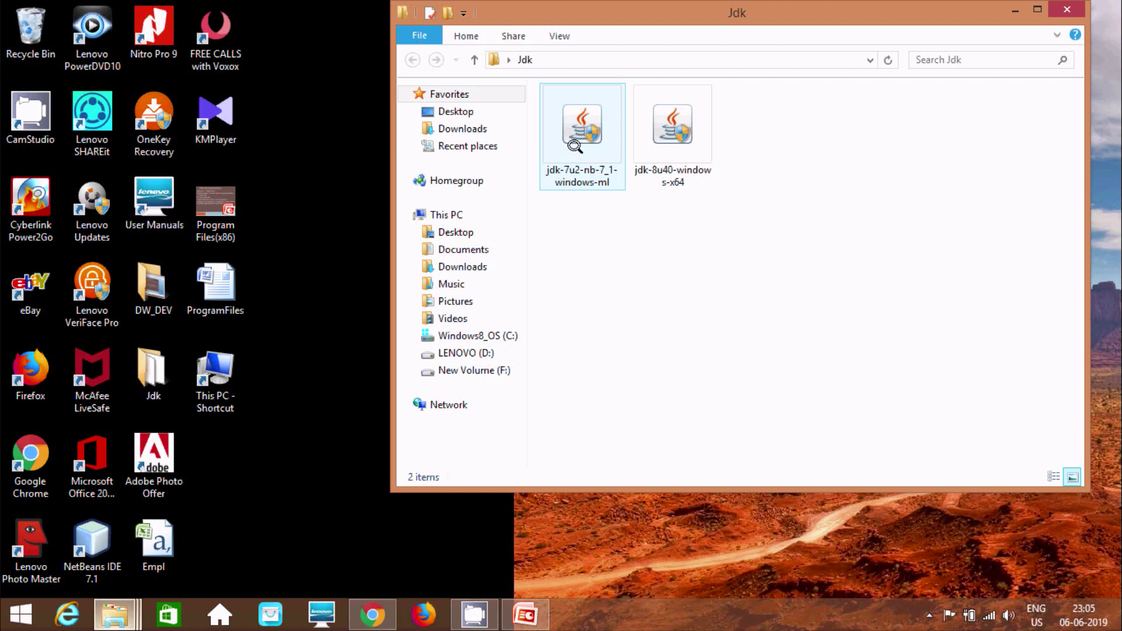
Select the jdk-8u40-windows-x64 installer, close the Jdk folder, and return to software_lenovo.
left_click(647, 173)
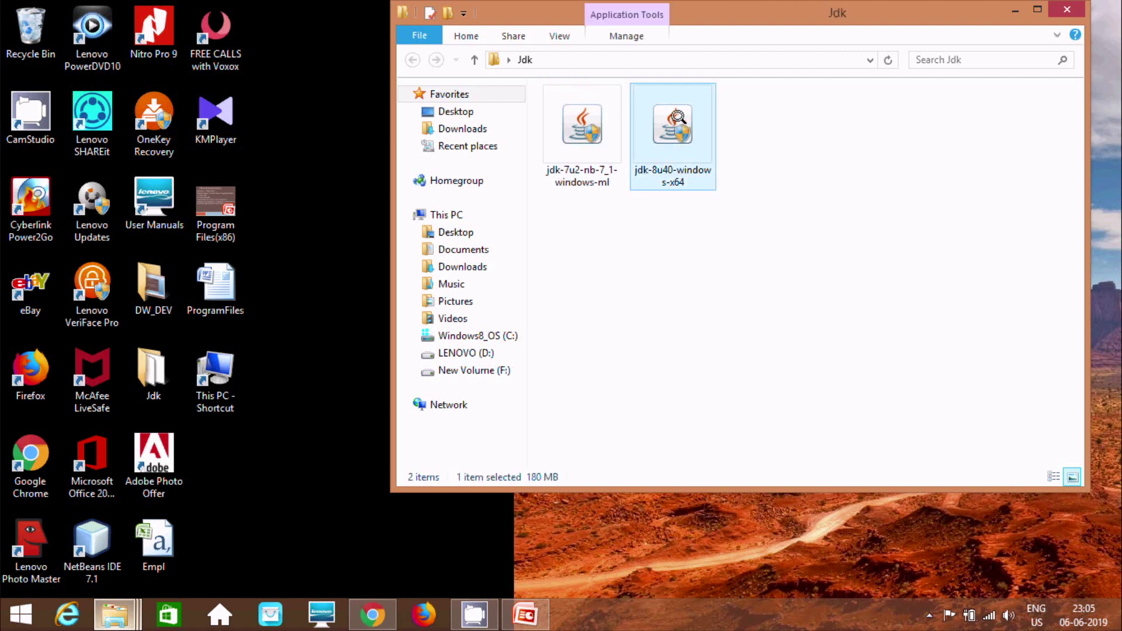
left_click(1066, 9)
mouse_move(115, 615)
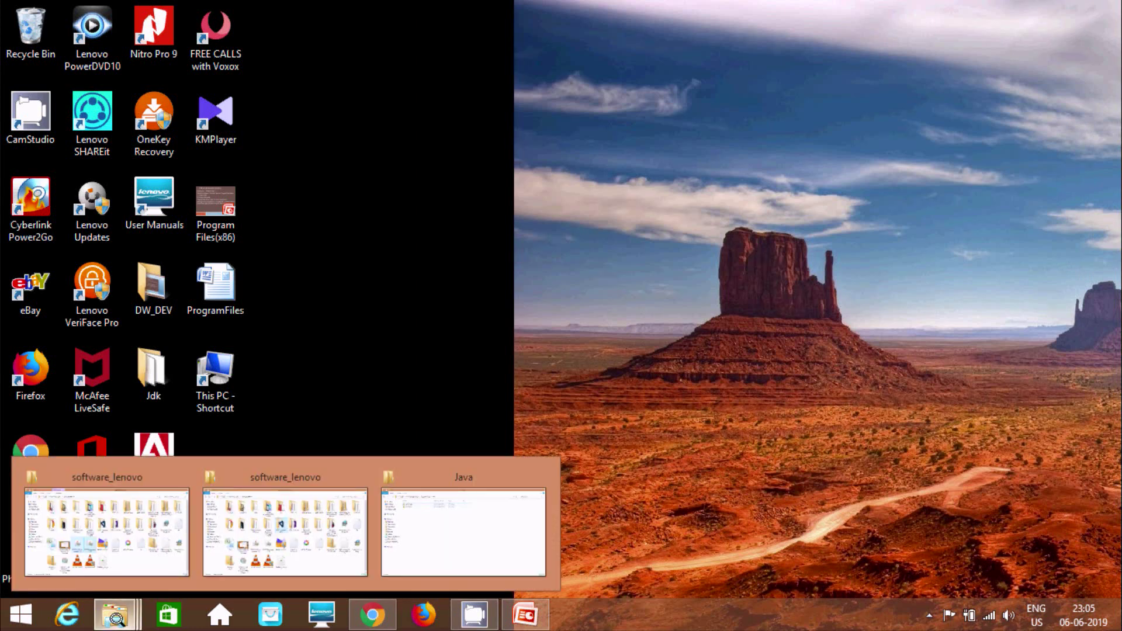
left_click(106, 527)
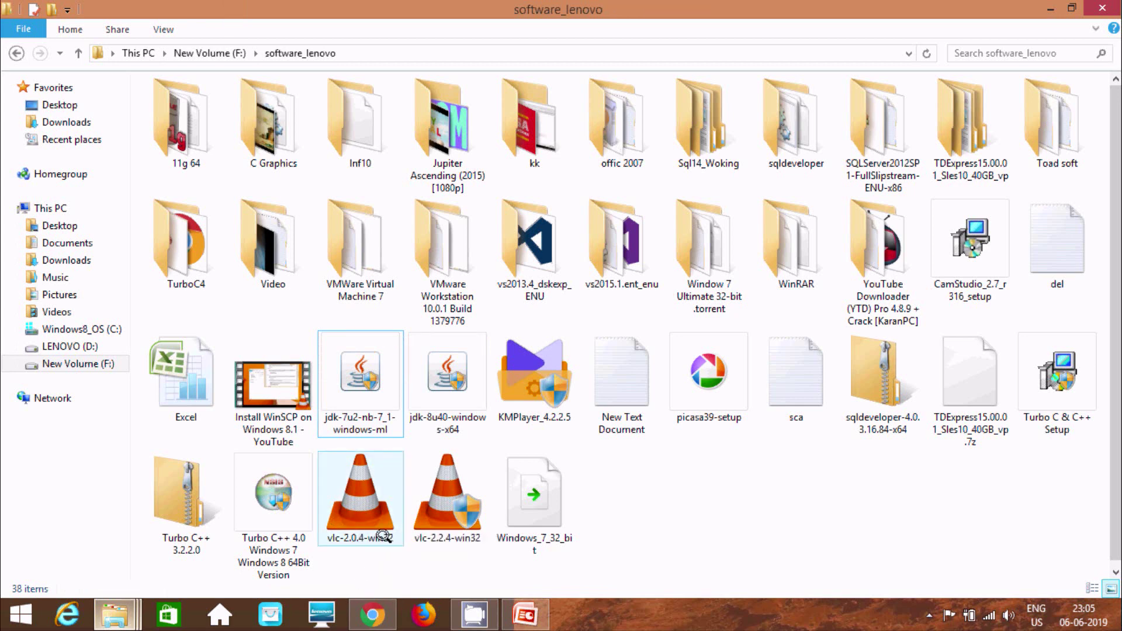
Select the vlc-2.0.4-win32 installer and minimize software_lenovo to show the desktop.
key("t")
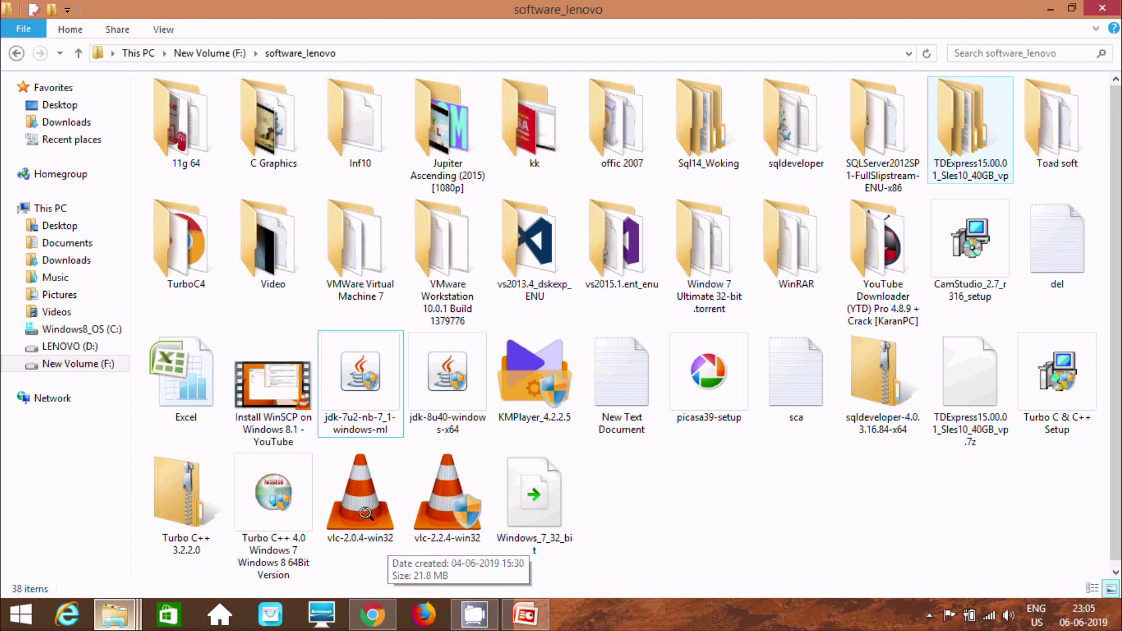
left_click(356, 479)
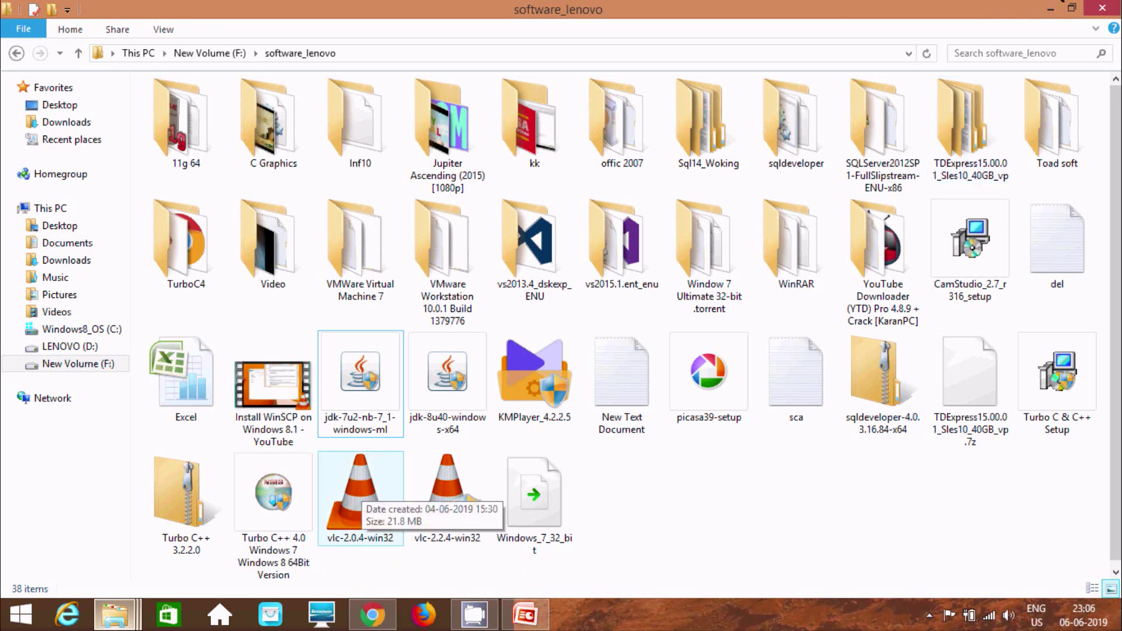
left_click(1050, 8)
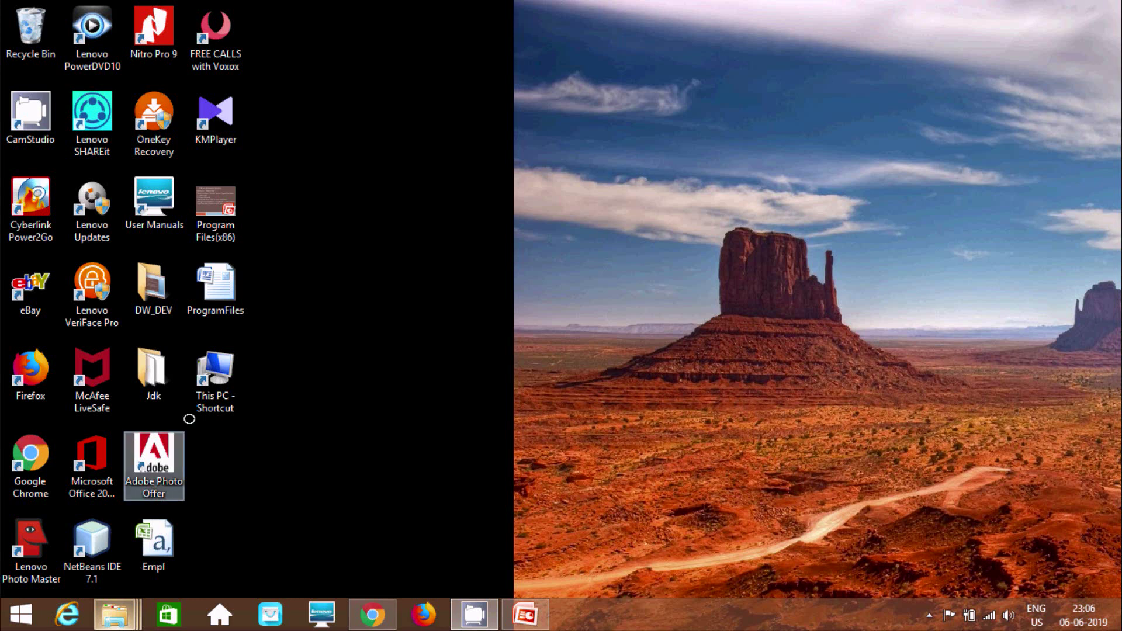
Check that C:\Program Files (x86)\VideoLAN is empty, then switch back to software_lenovo.
double_click(215, 377)
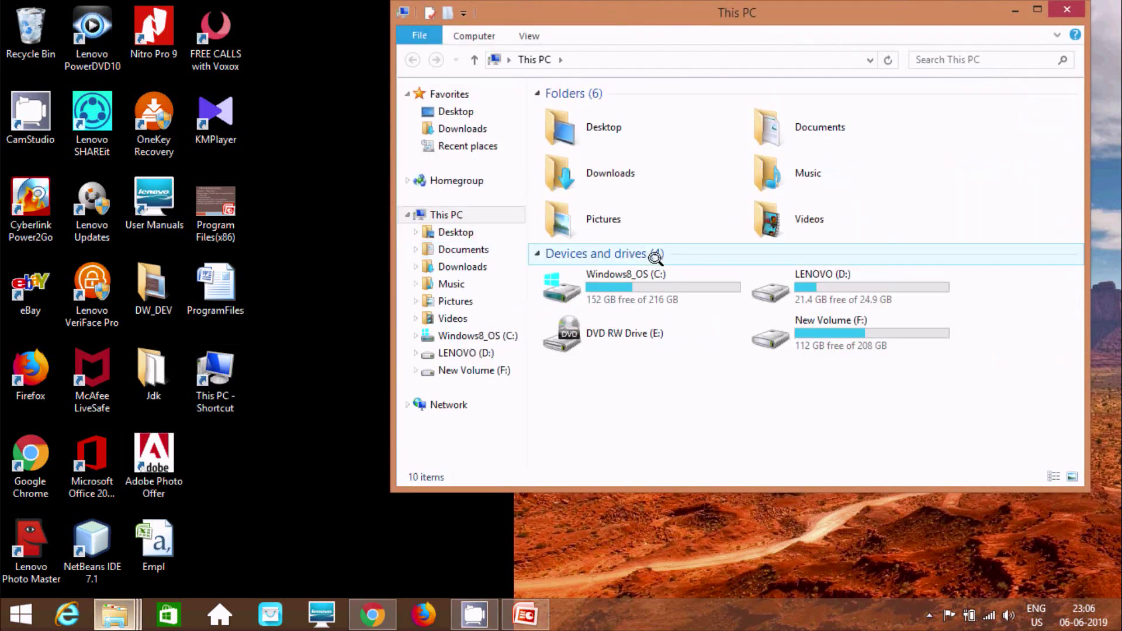
double_click(638, 279)
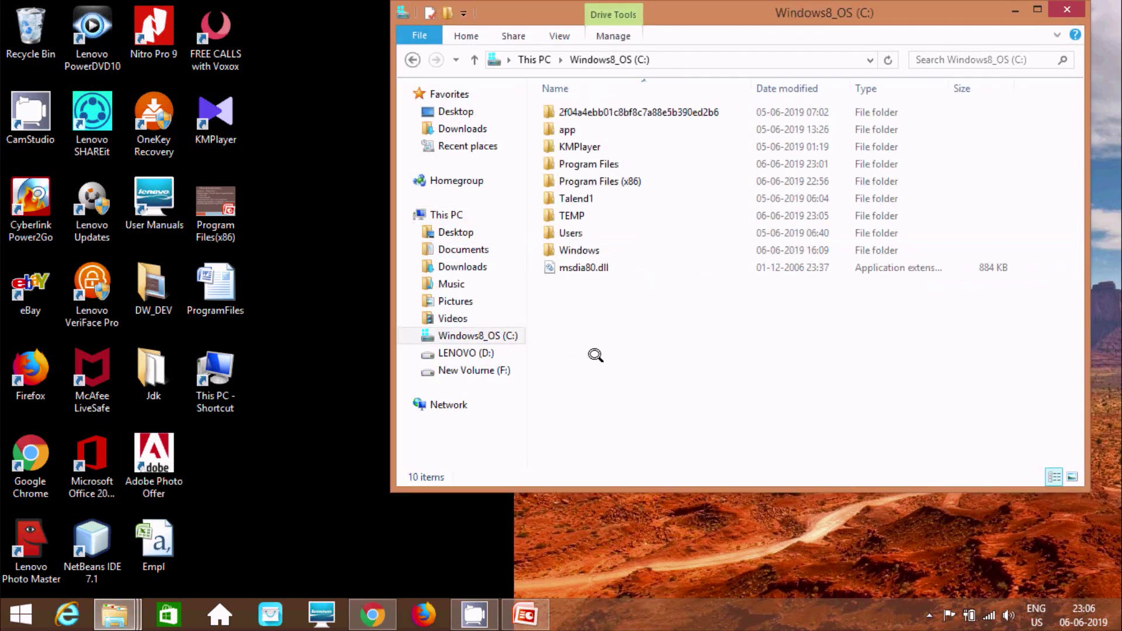
double_click(584, 175)
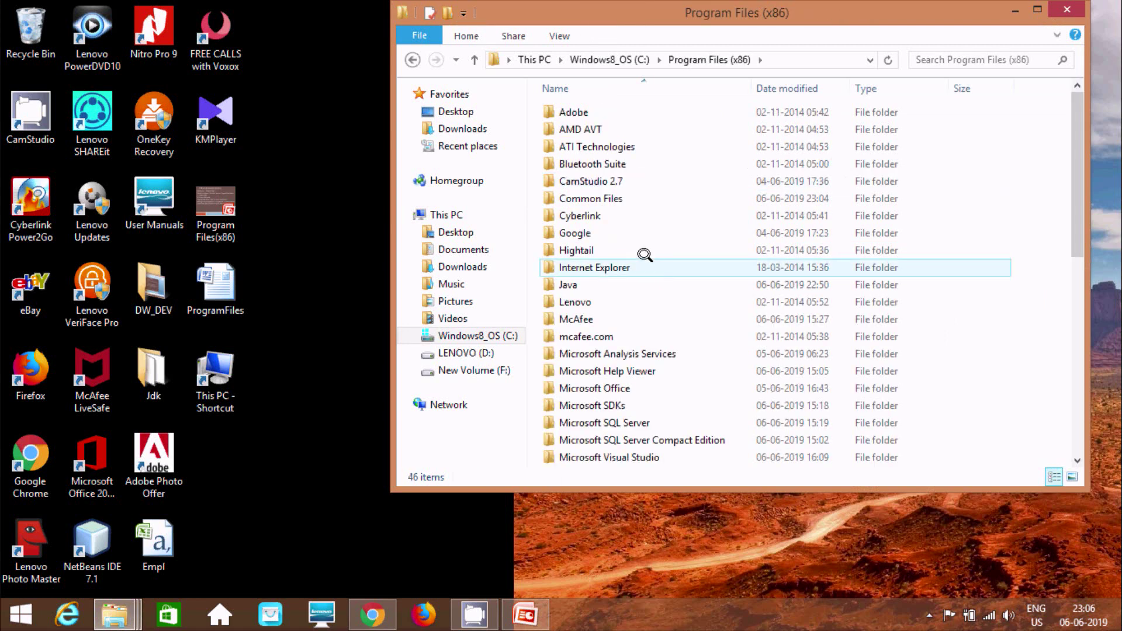
key("v")
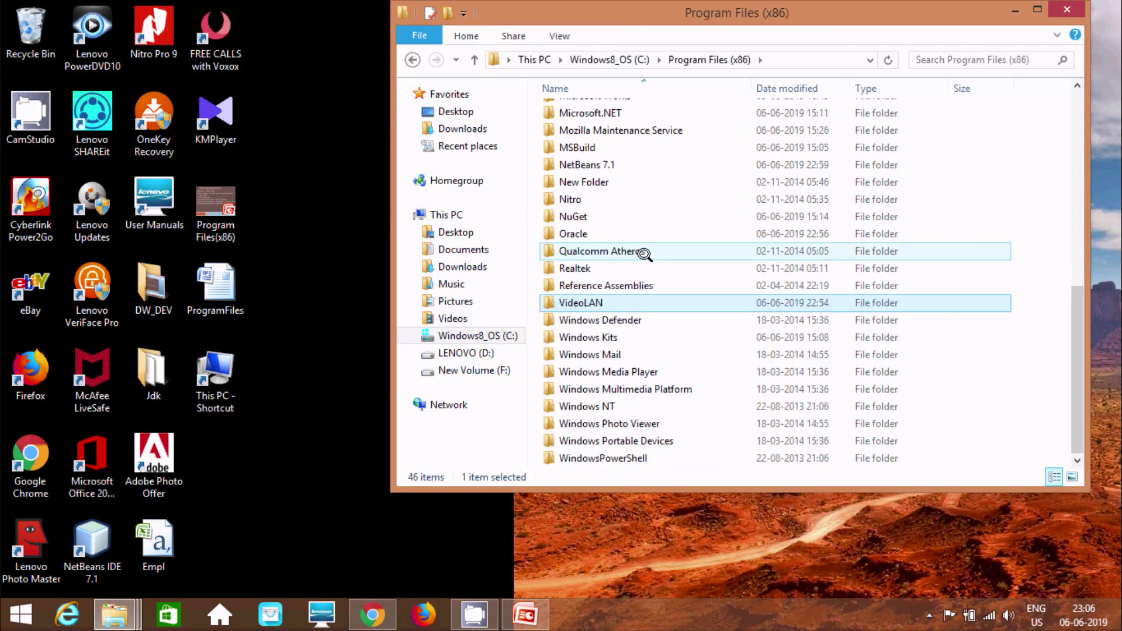
double_click(578, 299)
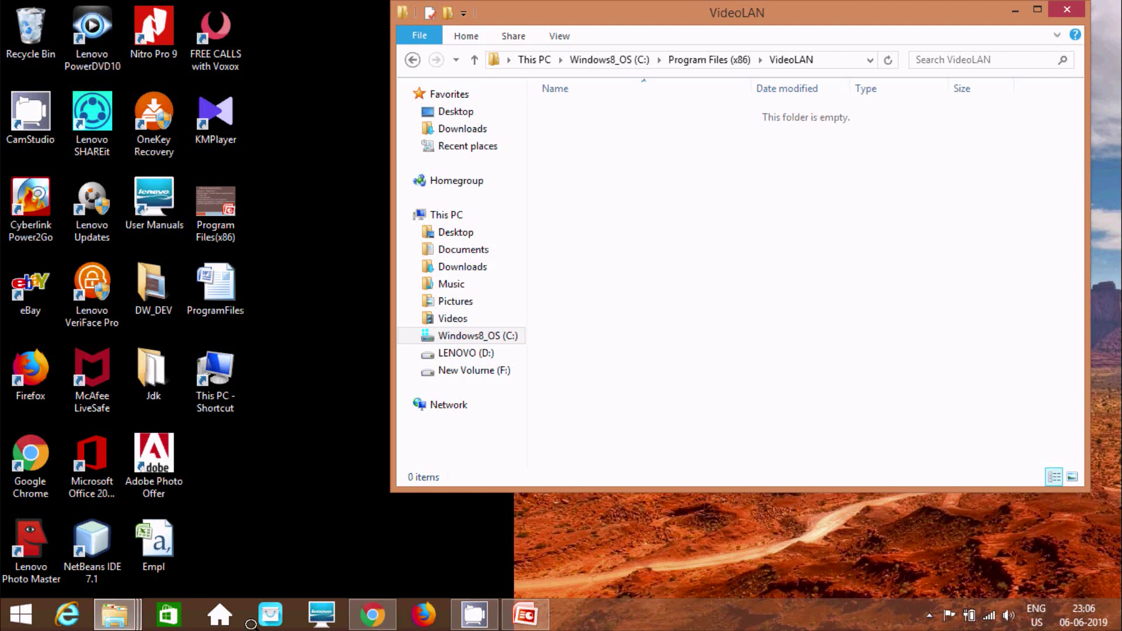
mouse_move(114, 614)
left_click(285, 533)
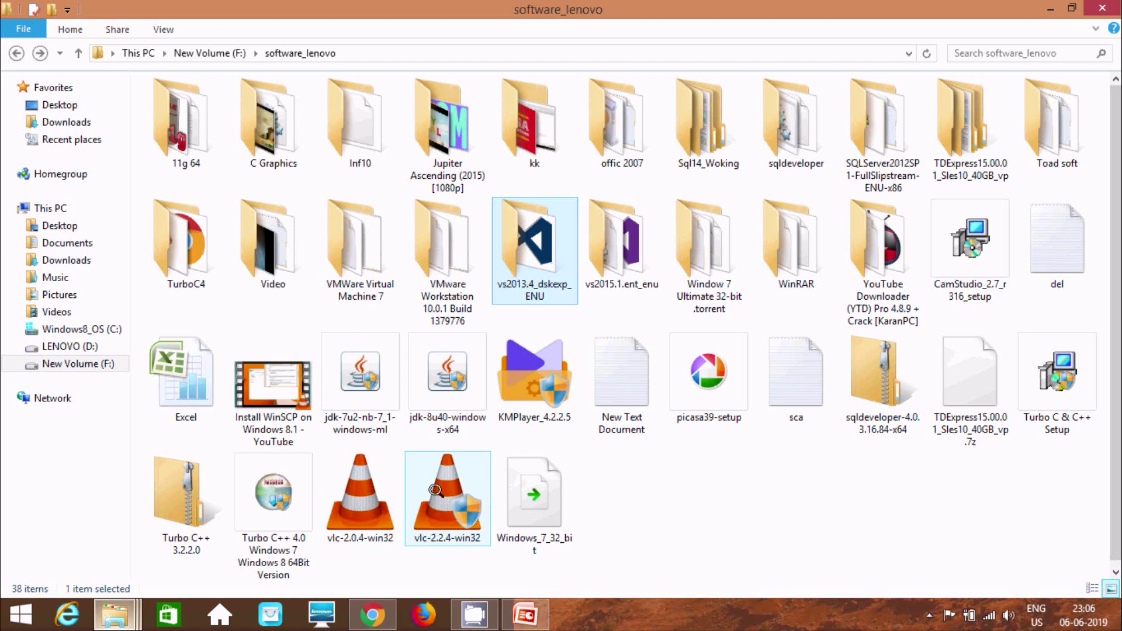
Run VLC setup with the default license, components and C:\Program Files (x86)\VideoLAN\VLC destination.
left_click(640, 437)
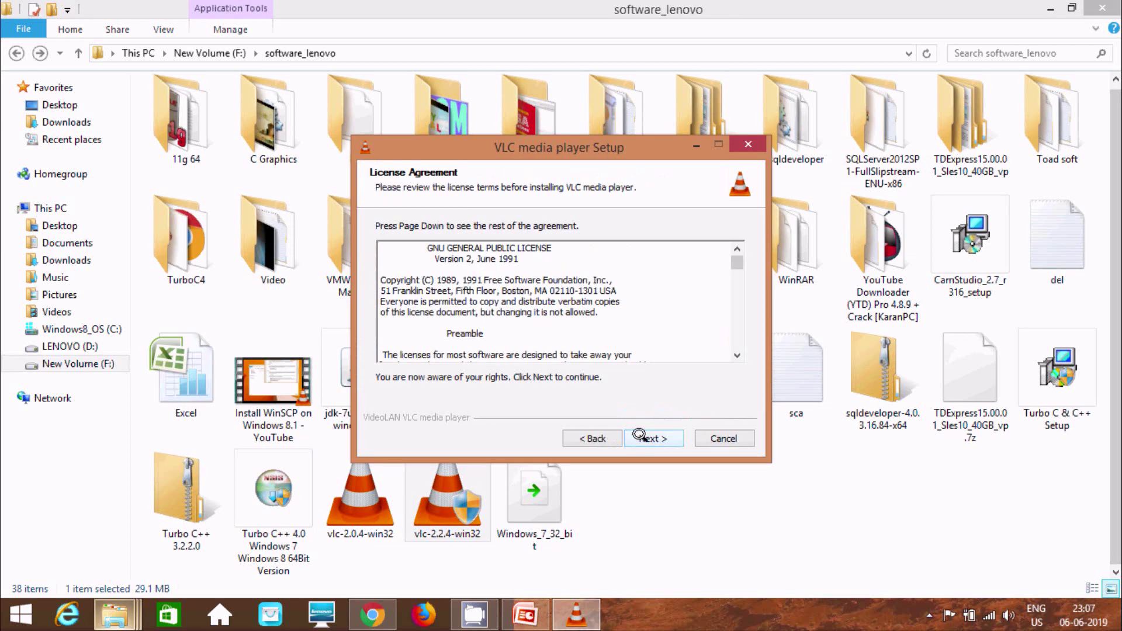
left_click(640, 435)
left_click(642, 434)
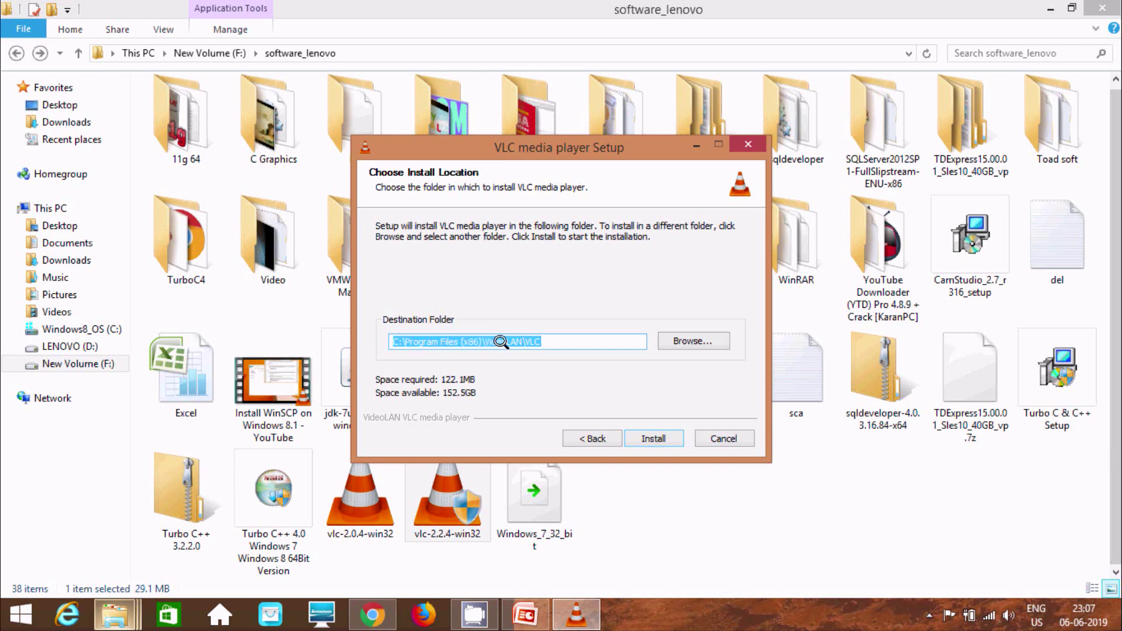
left_click(652, 438)
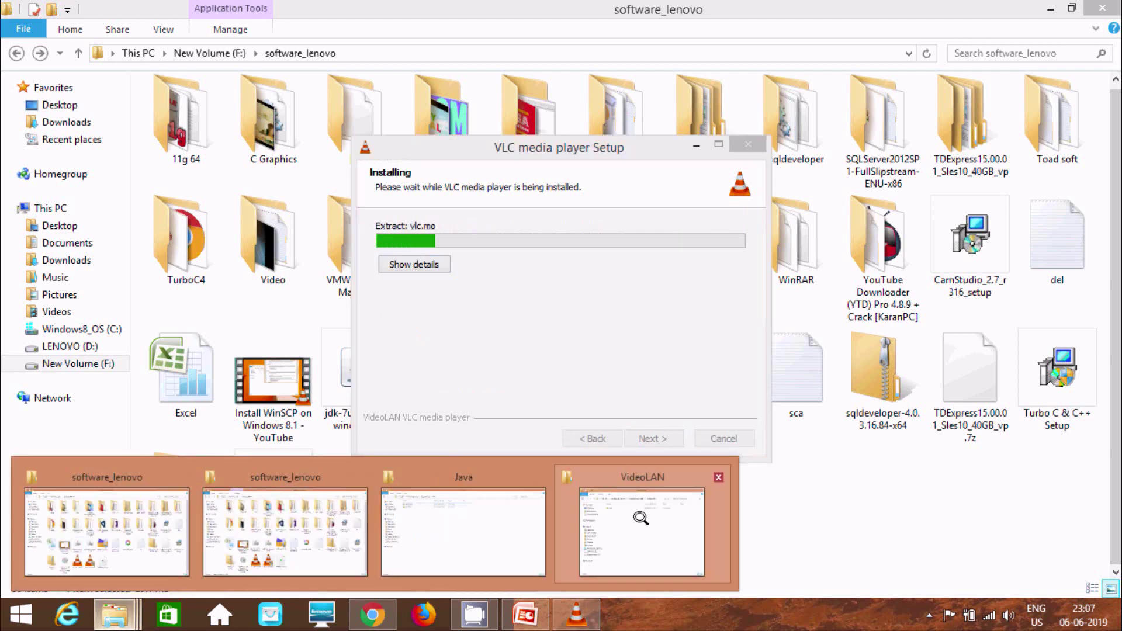
Refresh the VideoLAN folder to reveal the new VLC folder, then move the VLC installer left.
left_click(639, 518)
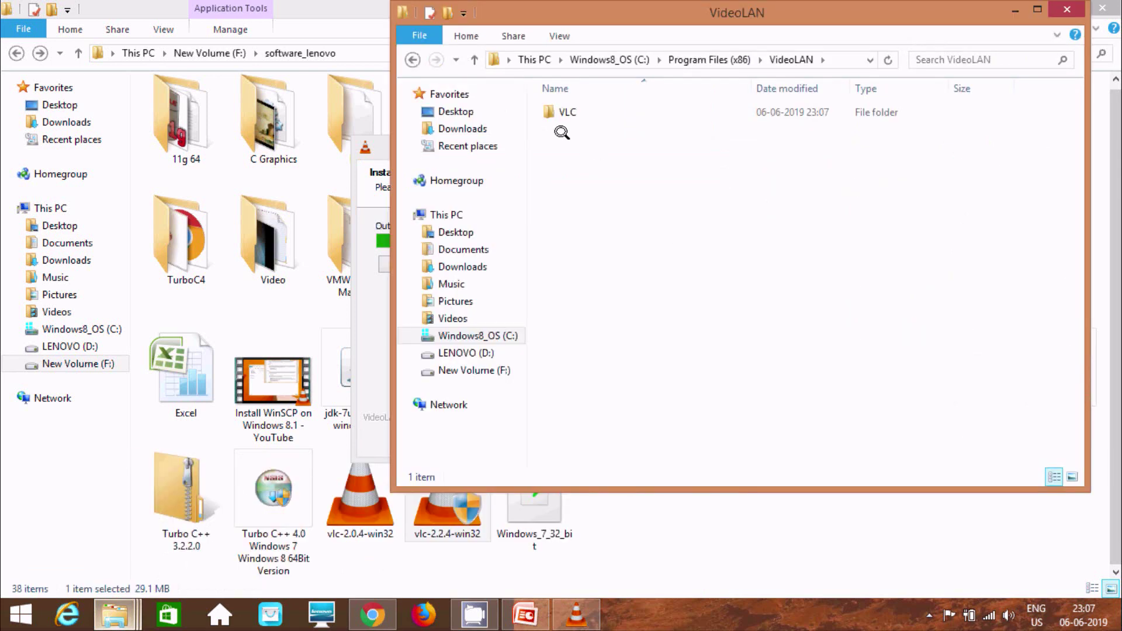
right_click(794, 215)
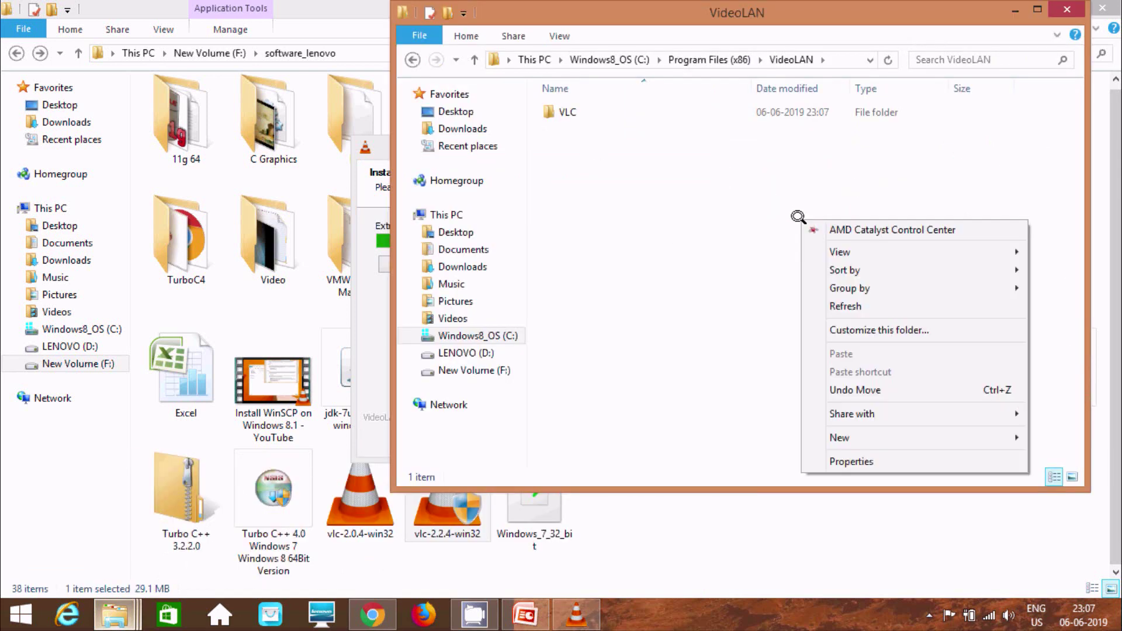
left_click(835, 305)
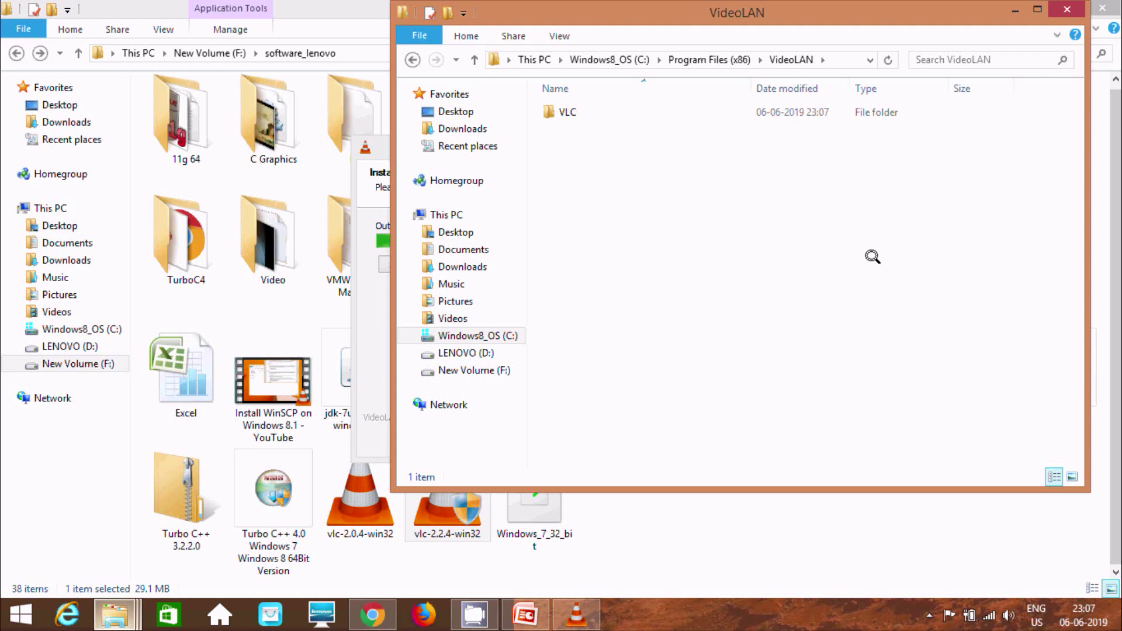
left_click(378, 148)
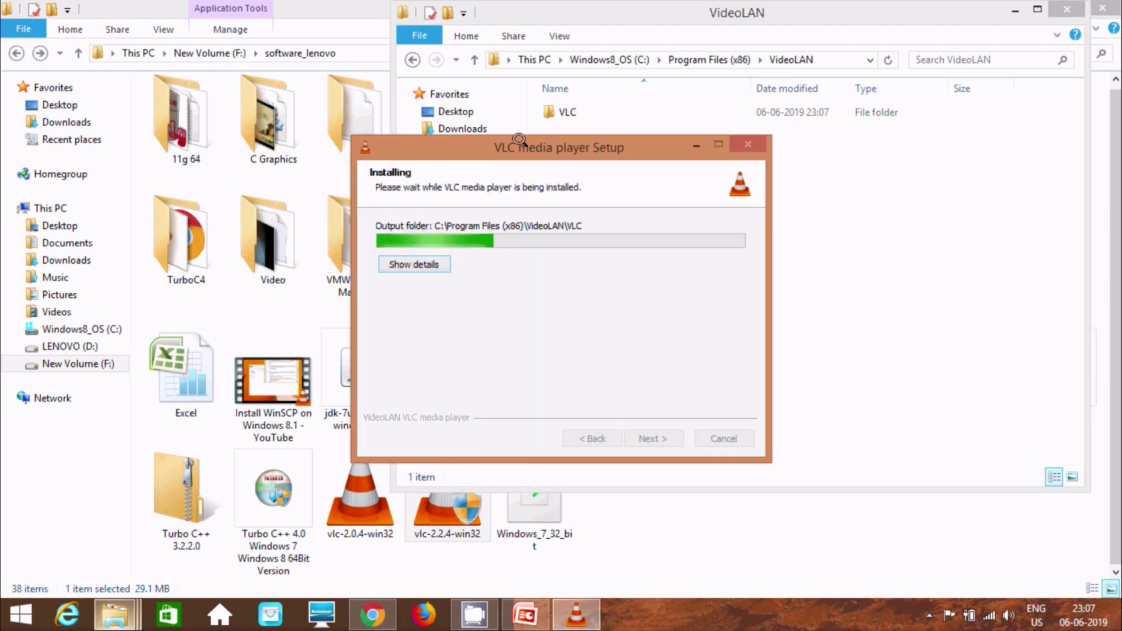
left_click_drag(521, 141, 281, 140)
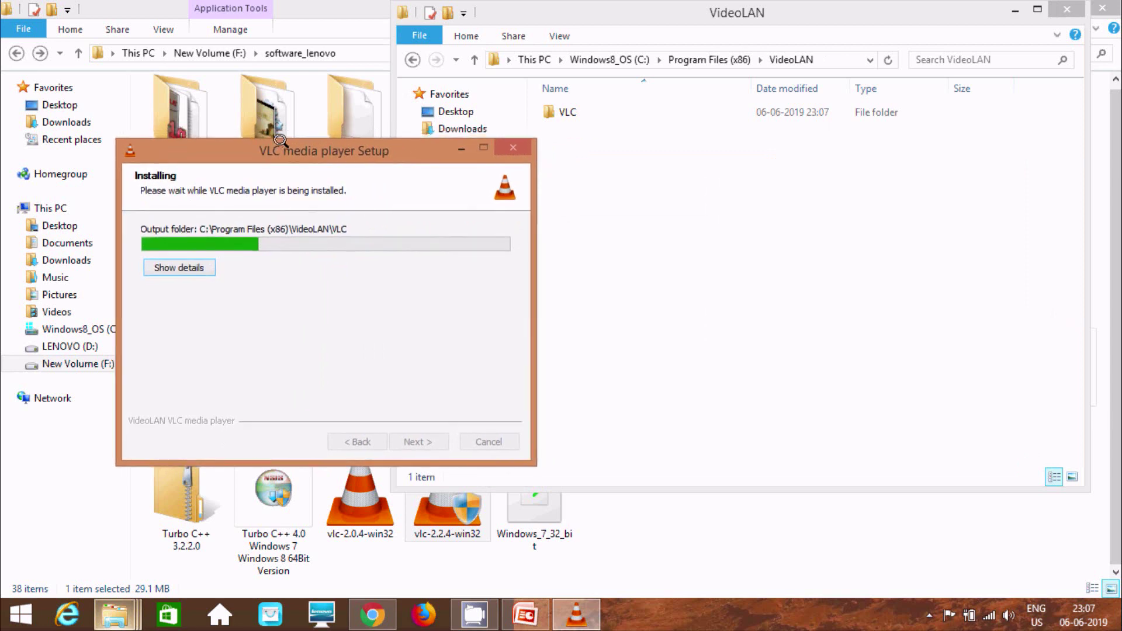